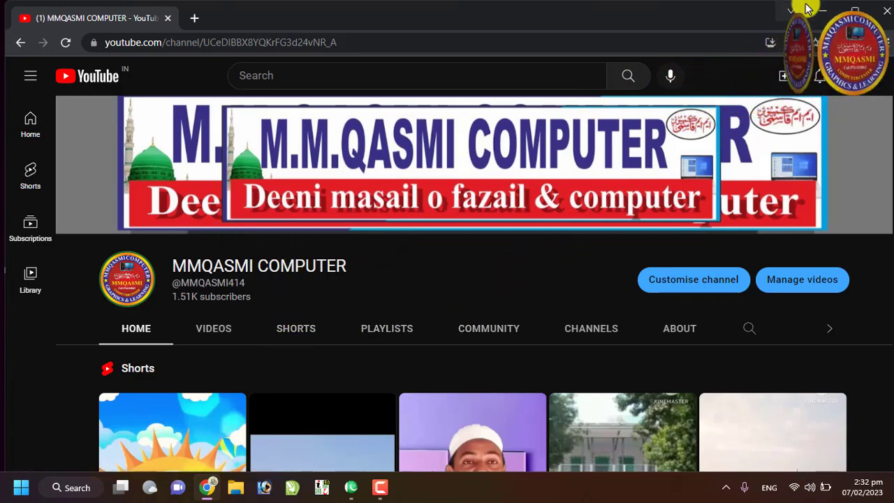
# Switch from the browser to the mo.aasif document in InPage and zoom in on the page's Urdu text
pyautogui.press('super+d')
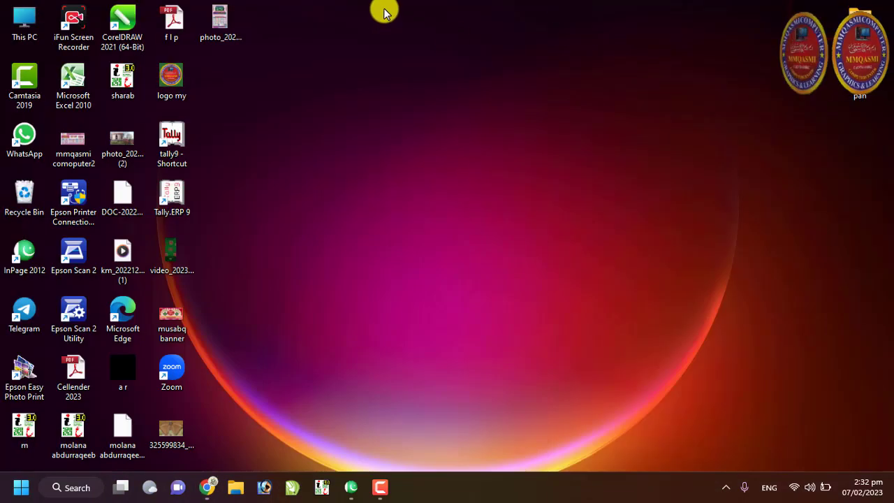
pyautogui.rightClick(386, 11)
pyautogui.click(416, 70)
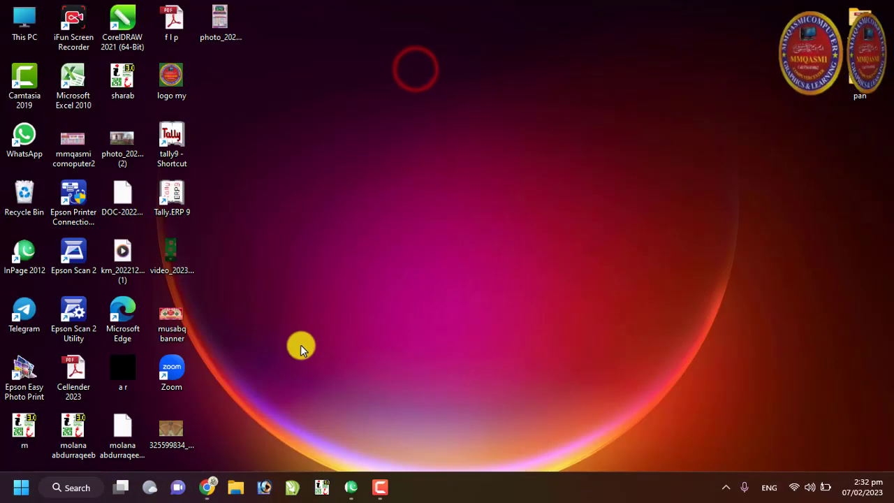
pyautogui.click(351, 487)
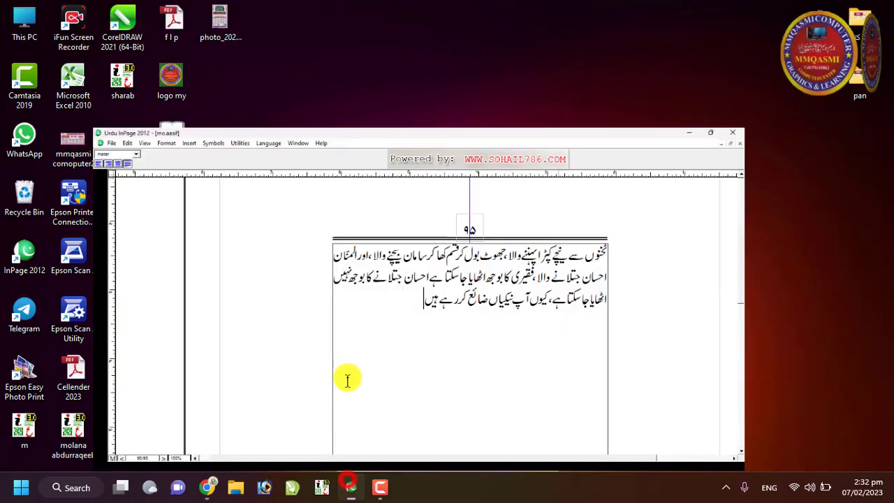
pyautogui.rightClick(408, 197)
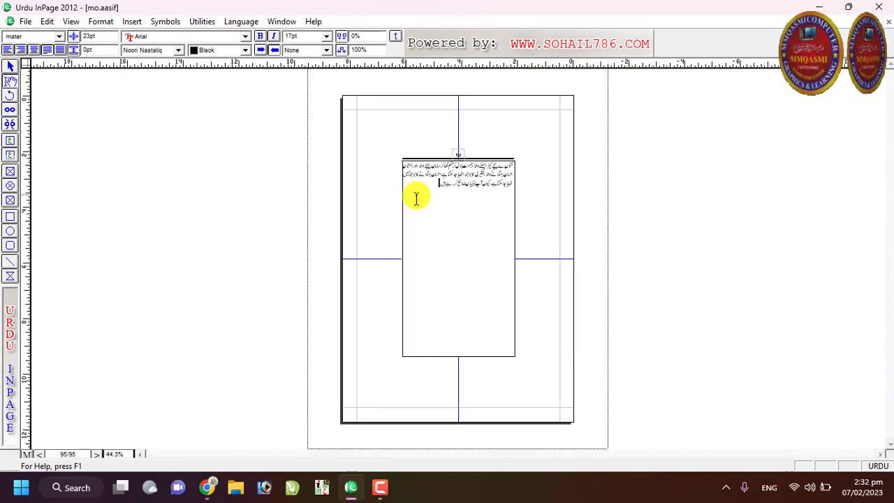
pyautogui.rightClick(473, 164)
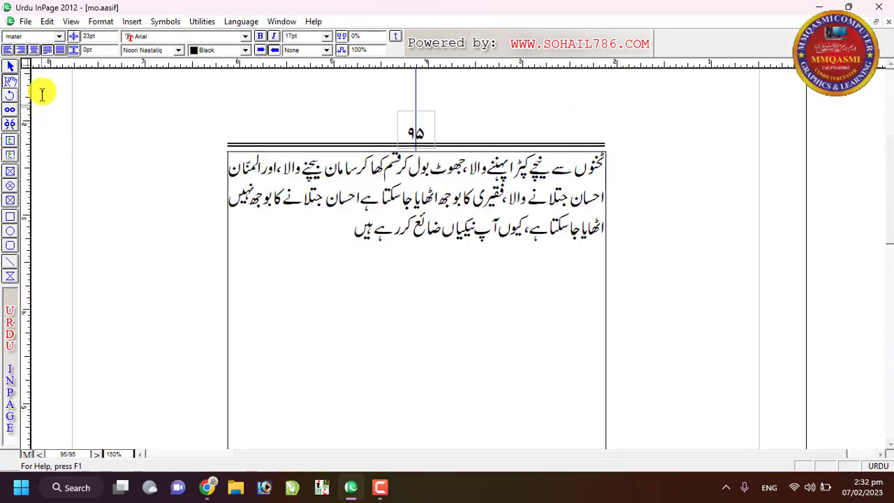
pyautogui.click(46, 22)
pyautogui.moveTo(207, 286)
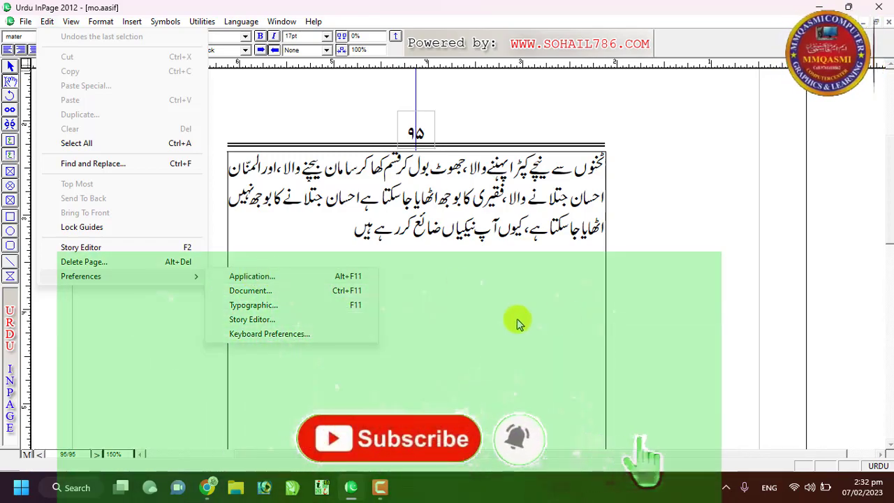
pyautogui.click(516, 318)
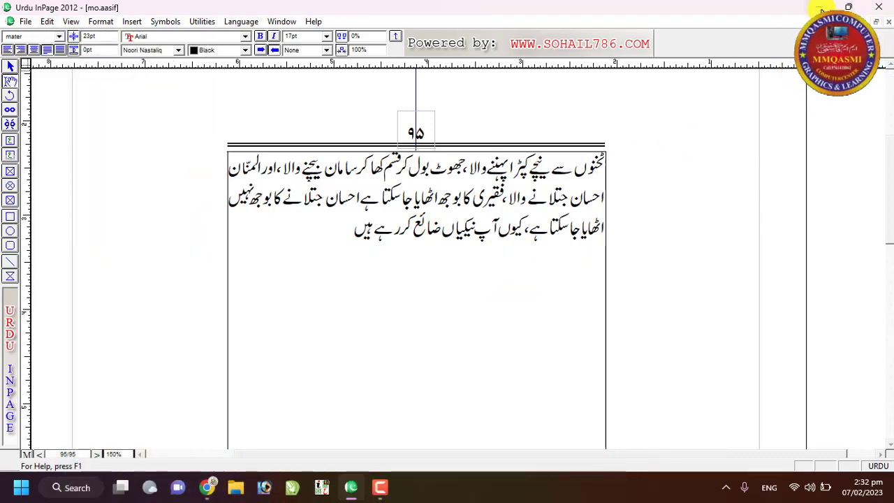
pyautogui.click(822, 8)
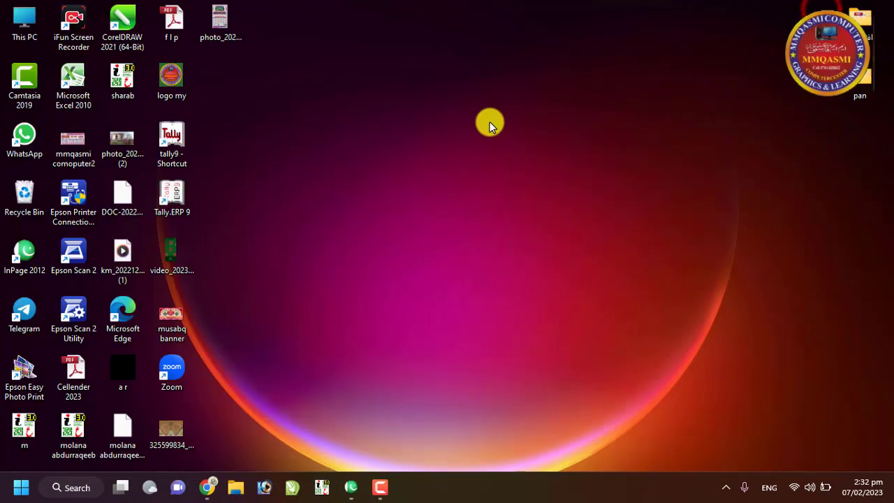
pyautogui.rightClick(363, 18)
pyautogui.click(412, 76)
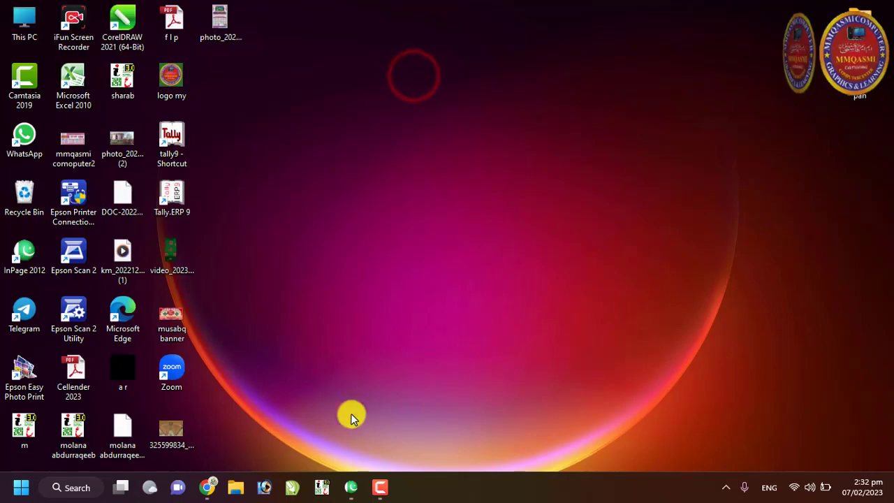
# Switch to the browser and view the MMQASMI COMPUTER channel's created playlists on YouTube
pyautogui.click(210, 490)
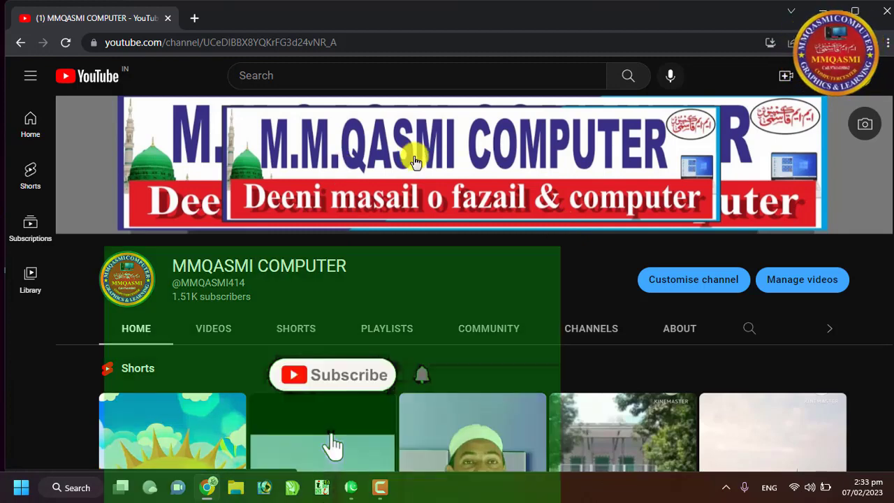
pyautogui.click(381, 326)
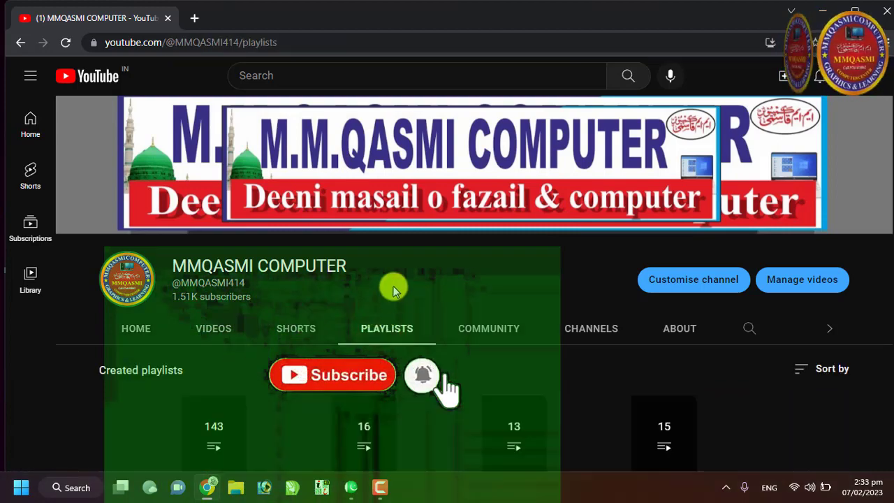
pyautogui.scroll(-3, 402, 281)
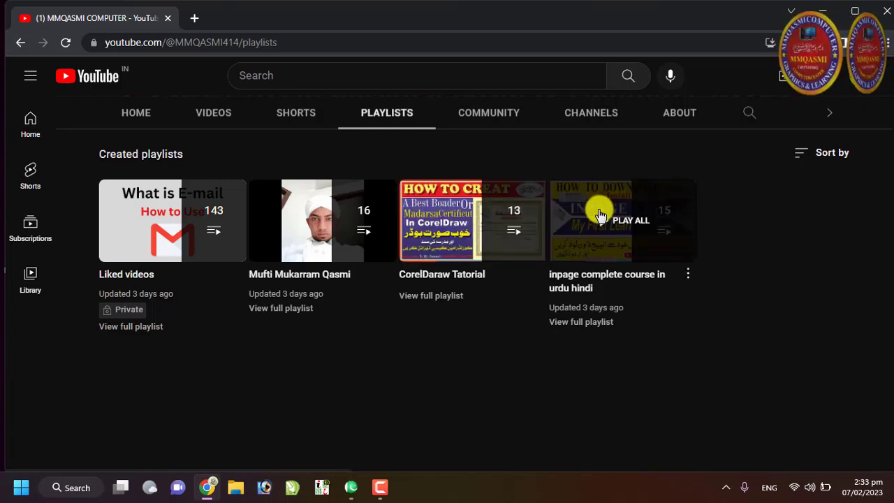
pyautogui.click(820, 13)
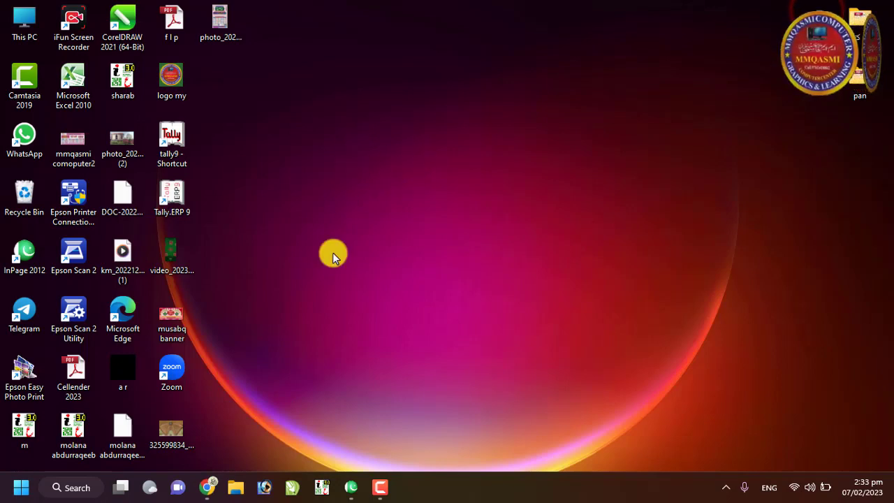
# Switch back to the mo.aasif document in InPage and zoom in on its text to 150%
pyautogui.click(350, 487)
pyautogui.press('F9')
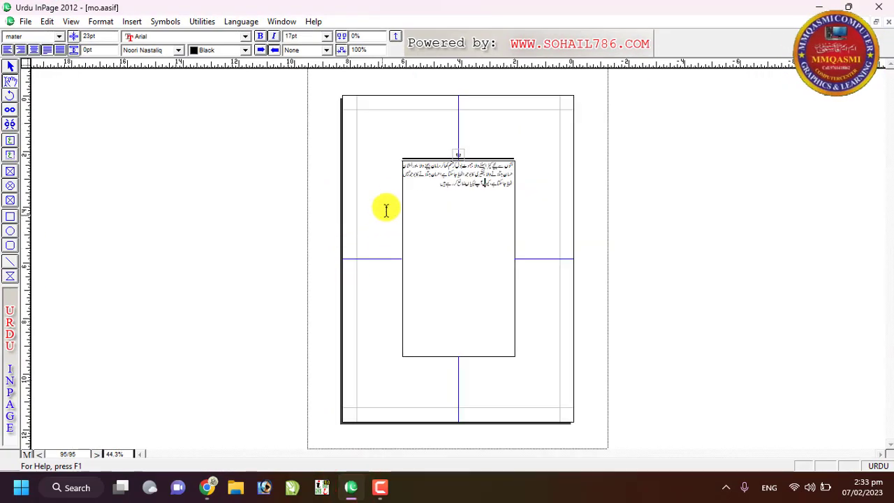
pyautogui.press('F9')
pyautogui.press('F9')
pyautogui.press('F9')
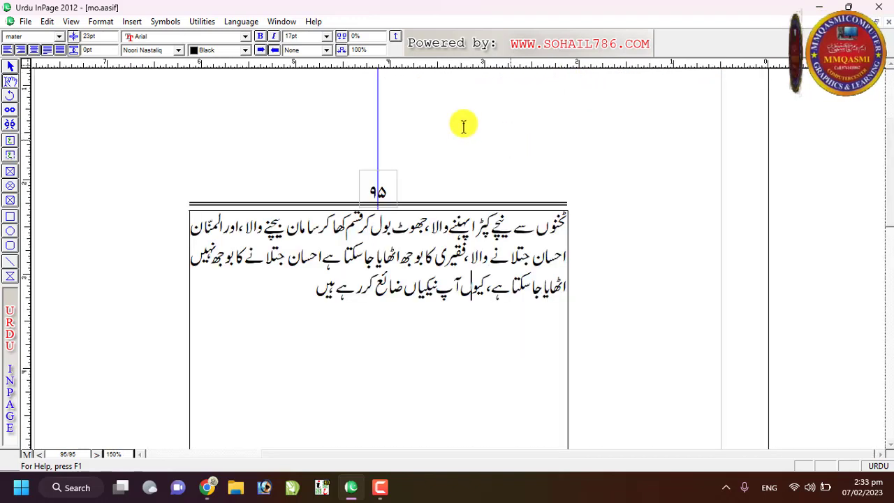
# Open the Application Preferences in two different ways, closing the dialog each time without changing any setting
pyautogui.click(47, 21)
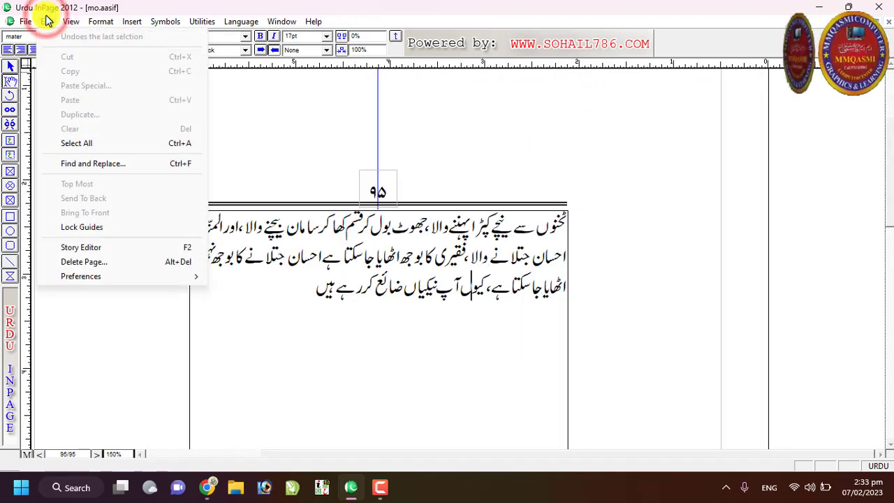
pyautogui.moveTo(105, 280)
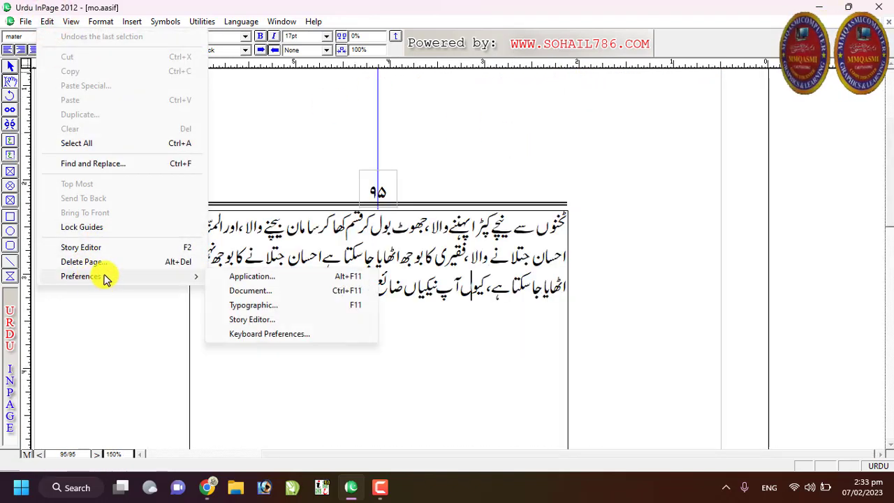
pyautogui.click(236, 278)
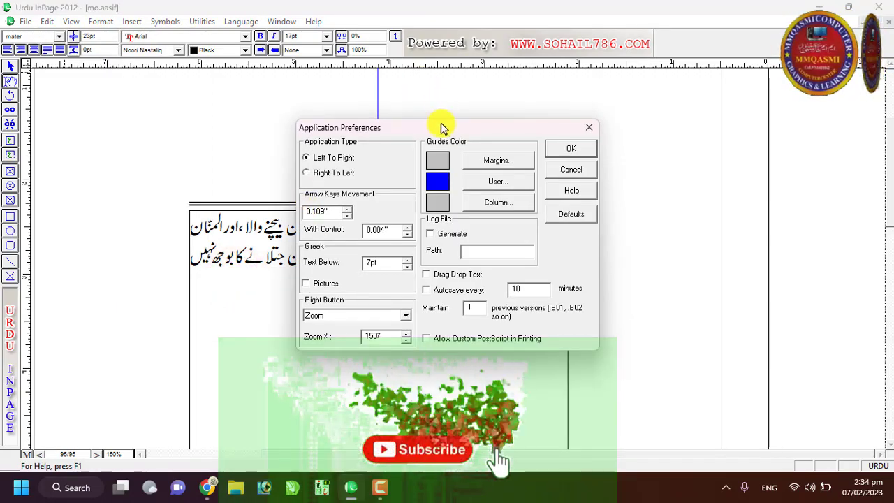
pyautogui.moveTo(441, 126); pyautogui.dragTo(409, 109)
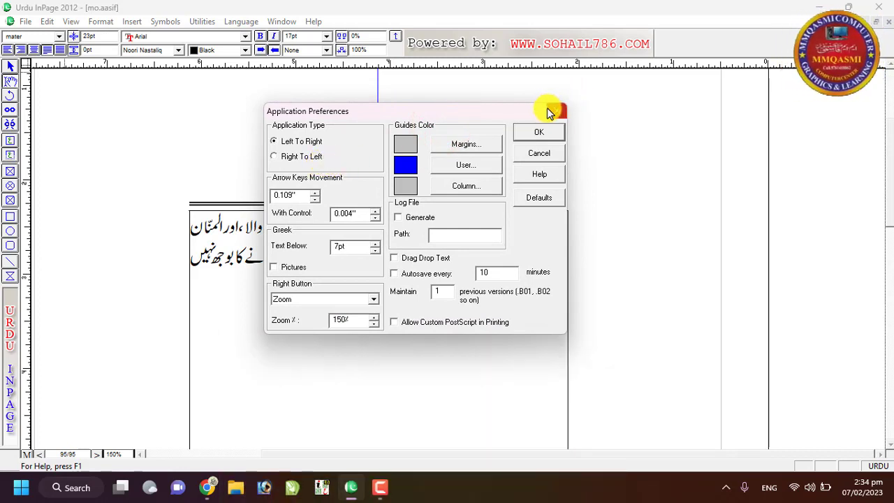
pyautogui.click(552, 110)
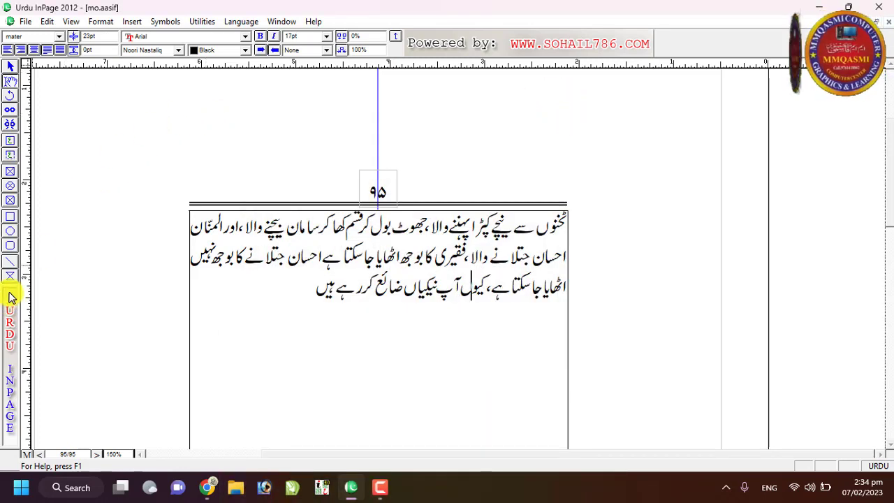
pyautogui.doubleClick(13, 302)
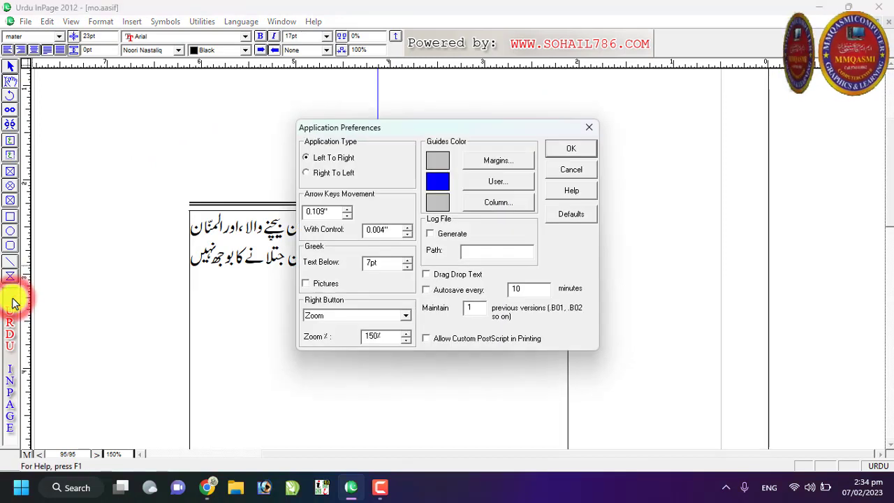
pyautogui.click(589, 127)
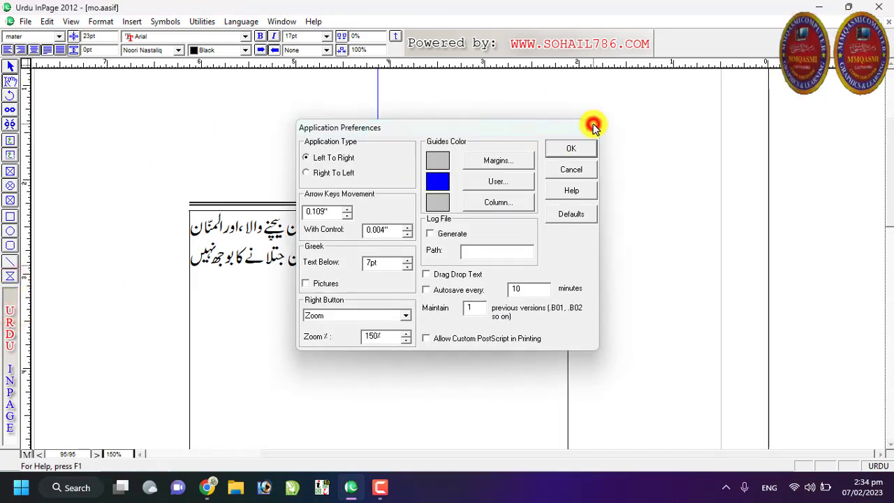
# Reopen the Application Preferences, examine the Left To Right and Right To Left application types, and close the dialog
pyautogui.click(47, 24)
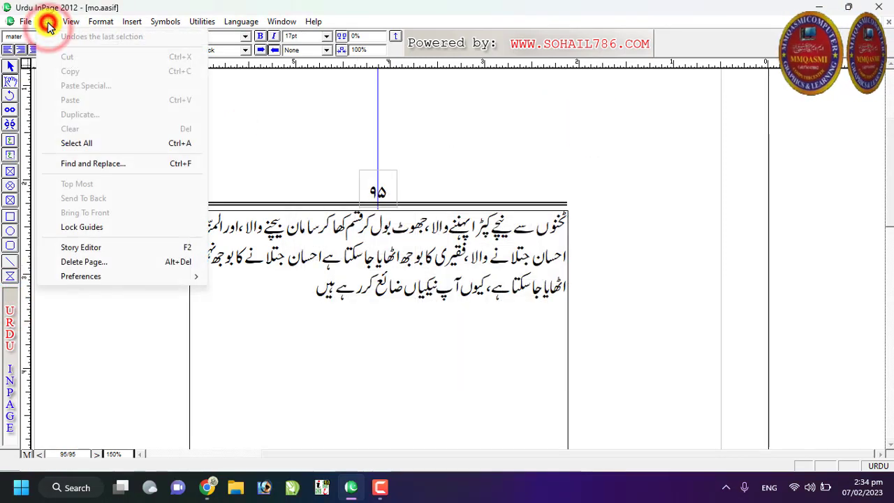
pyautogui.moveTo(197, 280)
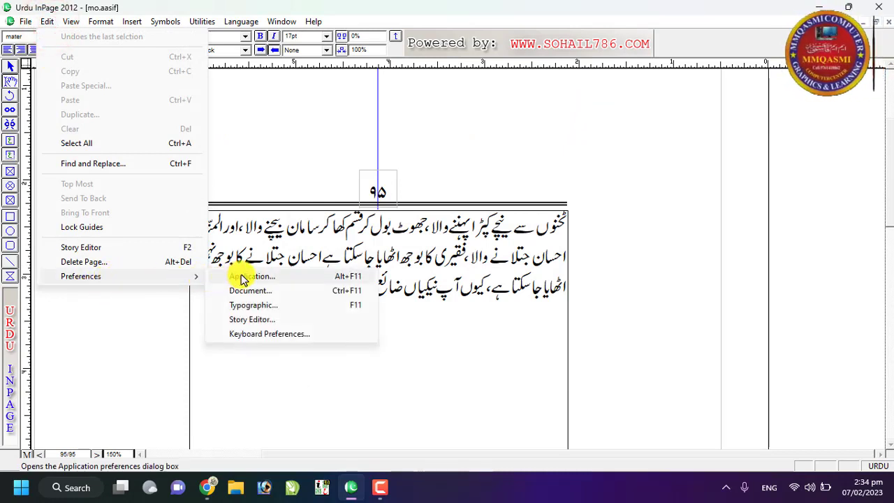
pyautogui.click(312, 281)
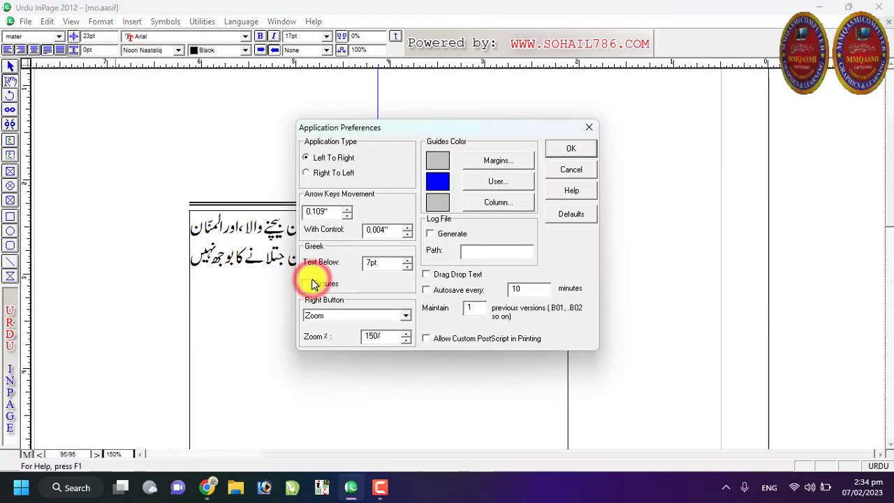
pyautogui.moveTo(471, 128); pyautogui.dragTo(454, 130)
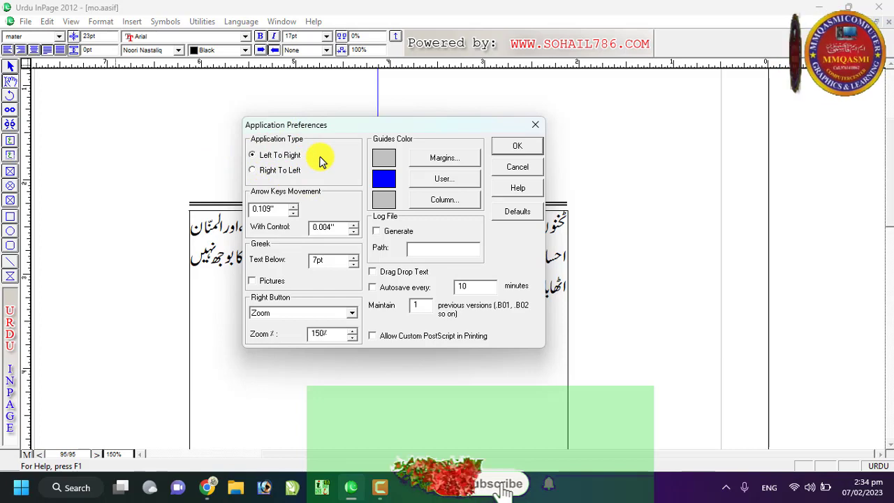
pyautogui.click(252, 170)
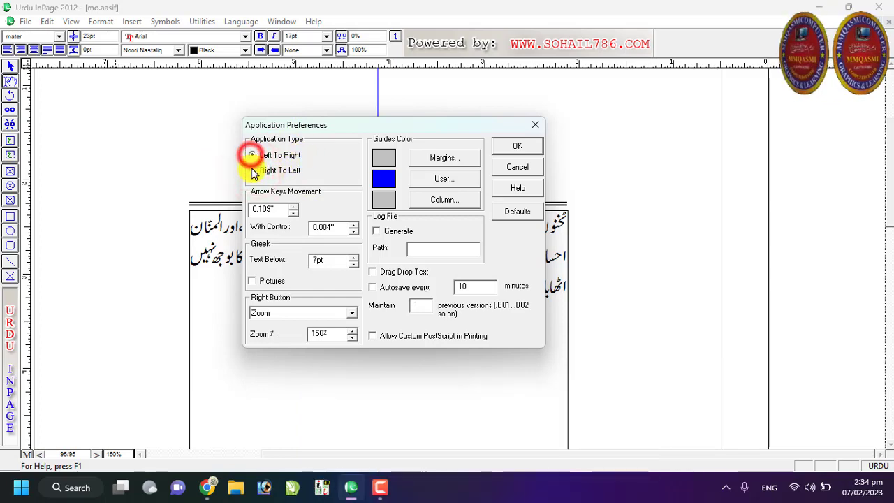
pyautogui.click(252, 170)
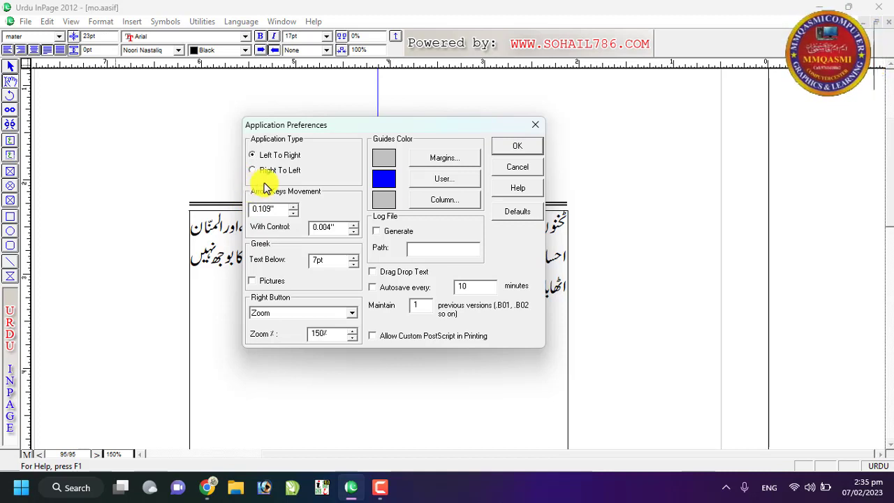
pyautogui.click(536, 127)
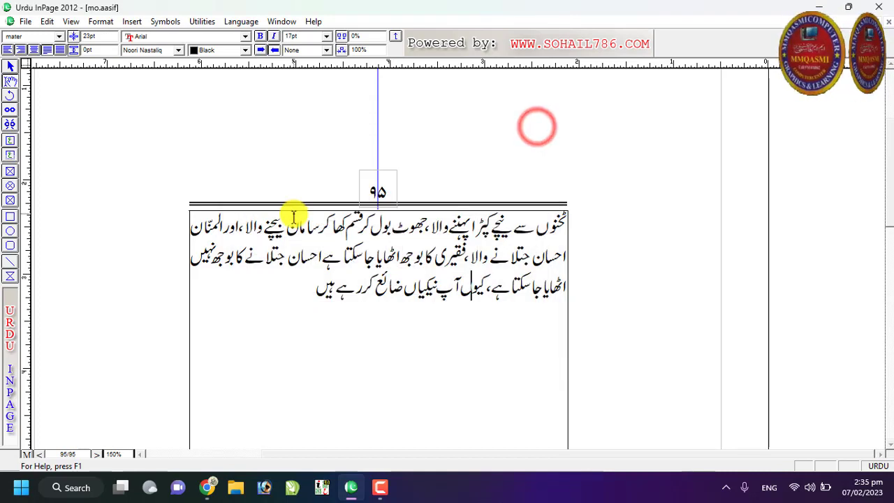
# Draw a rectangle about 1.59 in wide and 1.02 in high on the page below the Urdu text
pyautogui.click(13, 222)
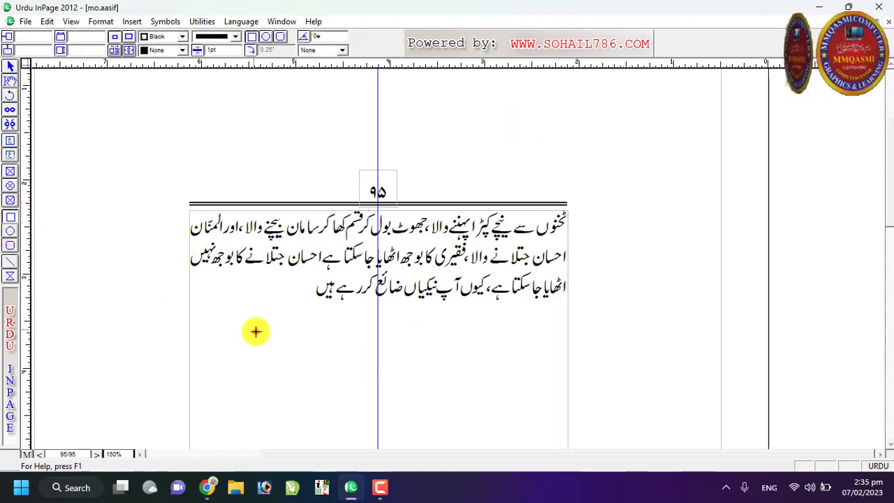
pyautogui.moveTo(255, 331); pyautogui.dragTo(405, 426)
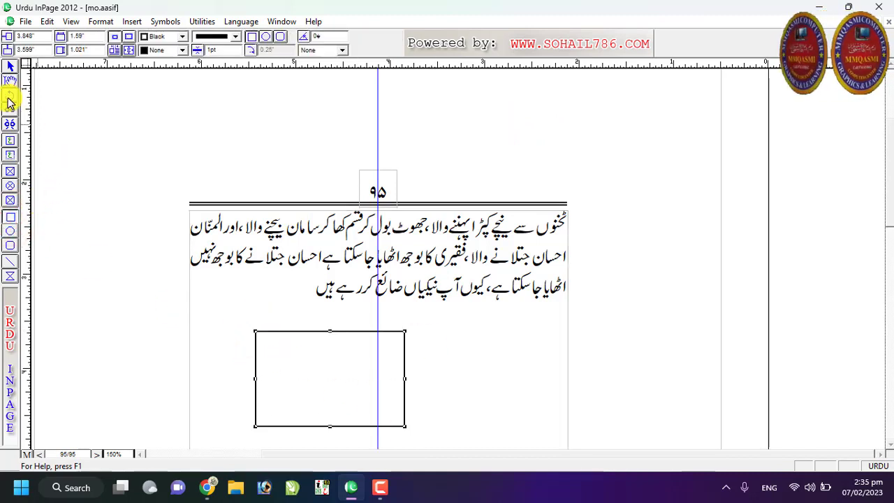
# Select the rectangle below the text and nudge it repeatedly to the right and back to the left
pyautogui.click(9, 69)
pyautogui.click(321, 364)
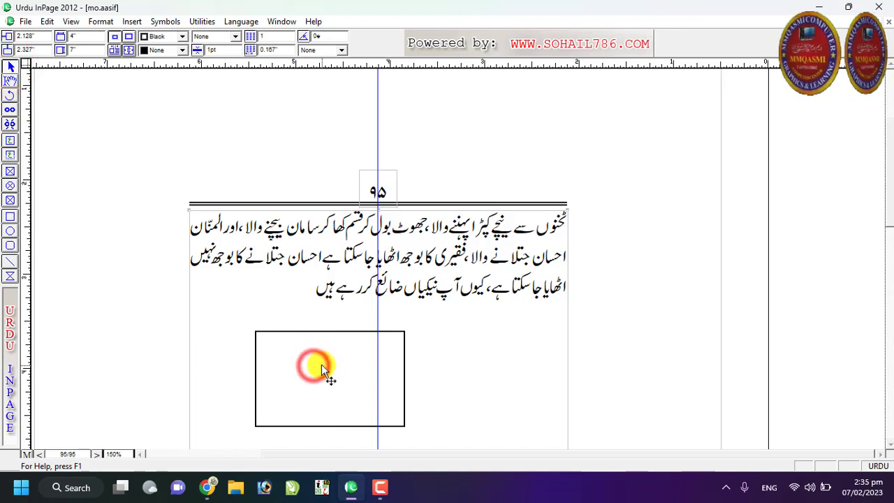
pyautogui.click(255, 331)
pyautogui.click(287, 353)
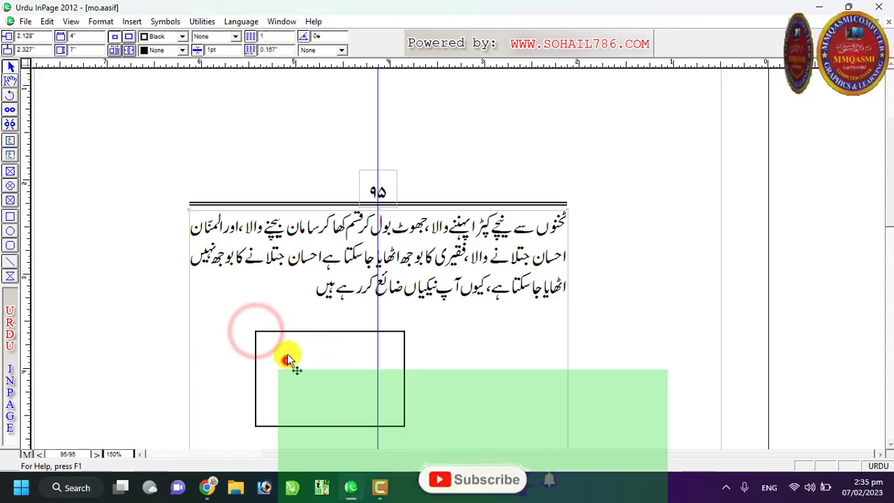
pyautogui.click(256, 331)
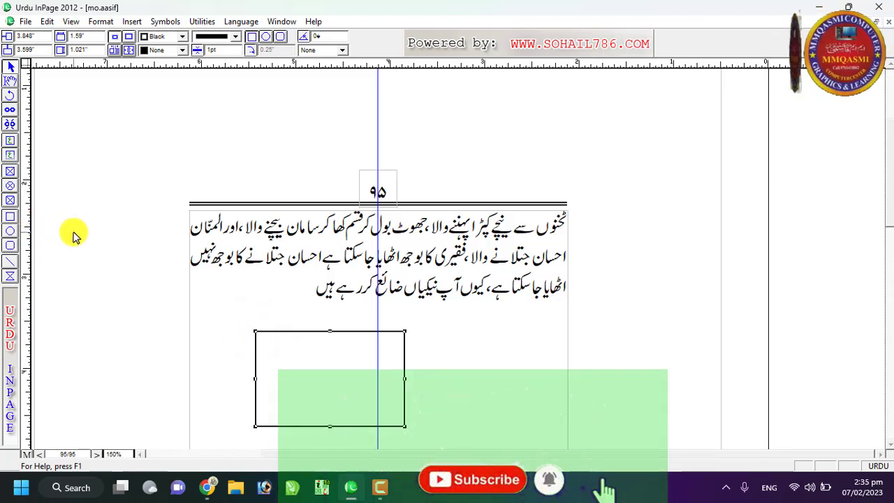
pyautogui.press('Right')
pyautogui.press('Right')
pyautogui.press('Right')
pyautogui.press('Right')
pyautogui.press('Right')
pyautogui.press('Right')
pyautogui.press('Right')
pyautogui.press('Right')
pyautogui.press('Left')
pyautogui.press('Left')
pyautogui.press('Left')
pyautogui.press('Left')
pyautogui.press('Left')
pyautogui.press('Left')
pyautogui.press('Left')
pyautogui.press('Left')
pyautogui.press('Left')
pyautogui.press('Left')
pyautogui.press('Left')
pyautogui.press('Left')
pyautogui.press('Left')
pyautogui.press('Left')
pyautogui.press('Left')
pyautogui.press('Left')
pyautogui.press('Left')
pyautogui.press('Left')
pyautogui.press('Left')
pyautogui.press('Left')
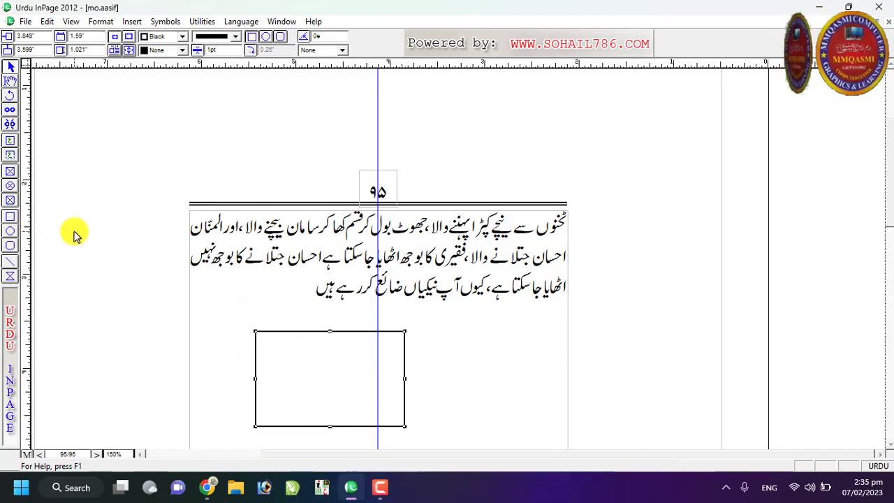
# Nudge the rectangle repeatedly to the left and back to the right, past its starting position, in standard increments
pyautogui.press('Right')
pyautogui.press('Right')
pyautogui.press('Right')
pyautogui.press('Right')
pyautogui.press('Right')
pyautogui.press('Right')
pyautogui.press('Right')
pyautogui.press('Right')
pyautogui.press('Right')
pyautogui.press('Right')
pyautogui.press('Right')
pyautogui.press('Right')
pyautogui.press('Right')
pyautogui.press('Right')
pyautogui.press('Right')
pyautogui.press('Right')
pyautogui.press('Right')
pyautogui.press('Right')
pyautogui.press('Right')
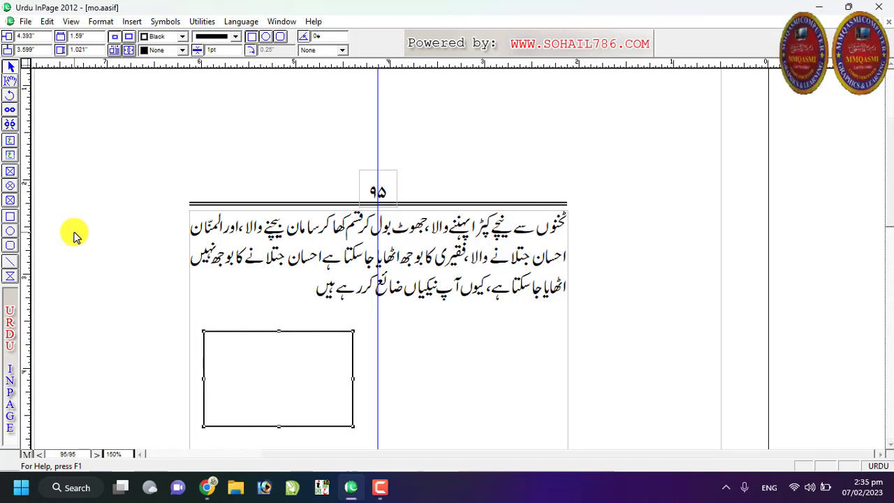
pyautogui.press('Right')
pyautogui.press('Right')
pyautogui.press('Right')
pyautogui.press('Right')
pyautogui.press('Right')
pyautogui.press('Right')
pyautogui.press('Right')
pyautogui.press('Right')
pyautogui.press('Right')
pyautogui.press('Right')
pyautogui.press('Right')
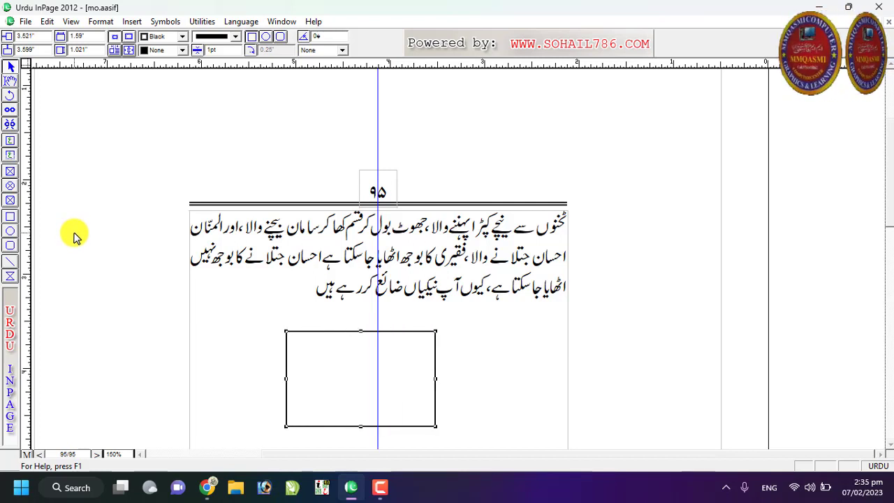
pyautogui.press('Right')
pyautogui.press('Right')
pyautogui.press('Right')
pyautogui.press('Right')
pyautogui.press('Right')
pyautogui.press('Right')
pyautogui.press('Right')
pyautogui.press('Right')
pyautogui.press('Right')
pyautogui.press('Right')
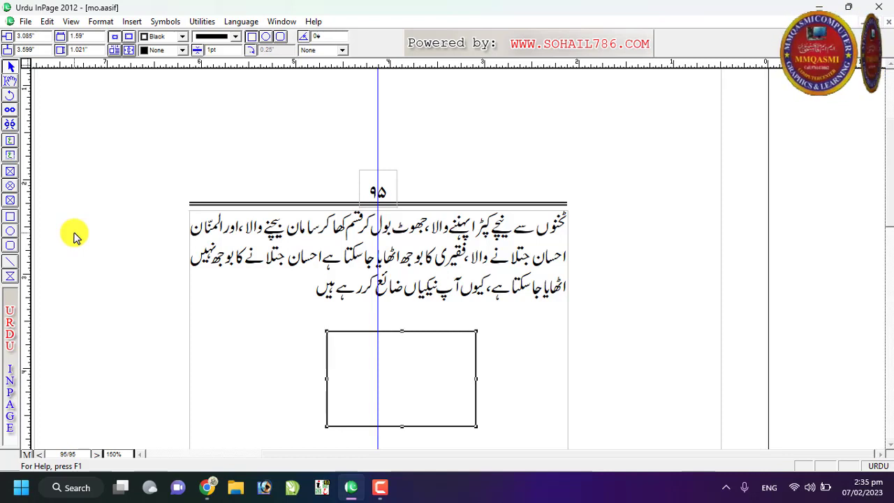
pyautogui.press('Left')
pyautogui.press('Left')
pyautogui.press('Left')
pyautogui.press('Left')
pyautogui.press('Left')
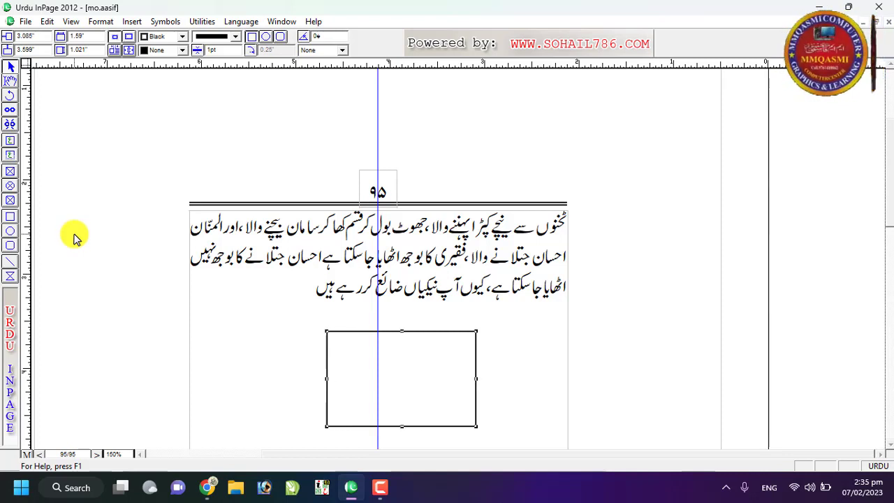
# Nudge the rectangle down, up and to the left to a position slightly higher below the Urdu text
pyautogui.press('Down')
pyautogui.press('Down')
pyautogui.press('Up')
pyautogui.press('Up')
pyautogui.press('Up')
pyautogui.press('Up')
pyautogui.press('Up')
pyautogui.press('Left')
pyautogui.press('Left')
pyautogui.press('Left')
pyautogui.press('Left')
pyautogui.press('Left')
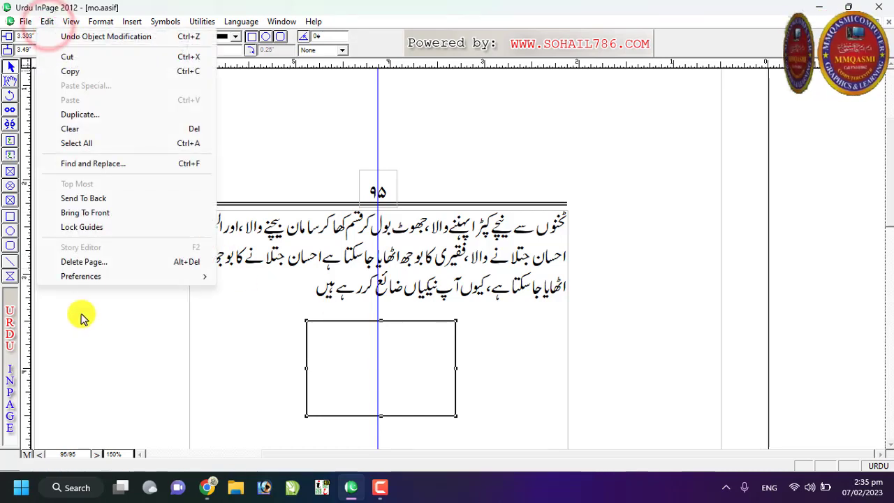
# Open the Application Preferences, review the Arrow Keys Movement distances, and close the dialog without changes
pyautogui.moveTo(203, 277)
pyautogui.click(250, 278)
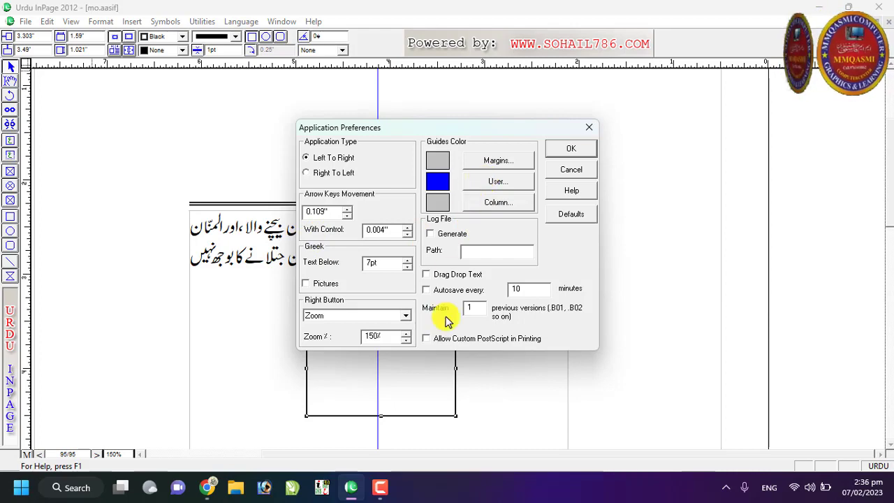
pyautogui.click(589, 130)
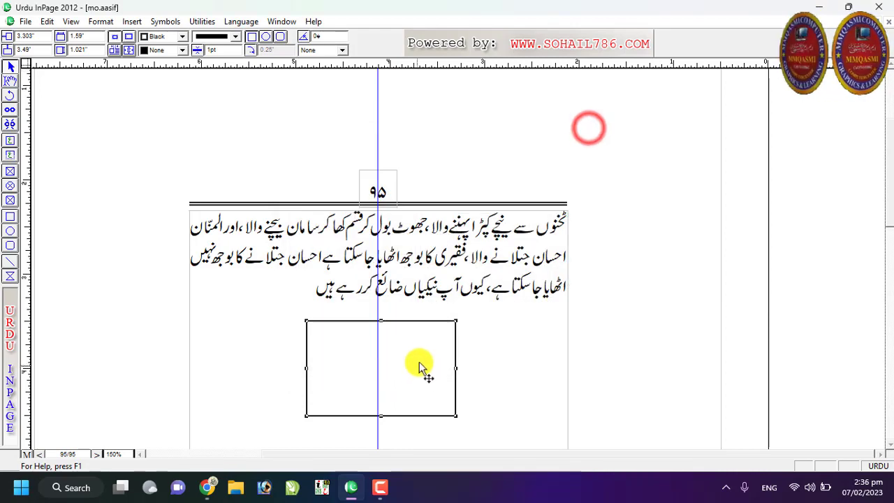
# Select the rectangle and move it in fine Control increments to the right, slightly upward, and far to the left
pyautogui.click(421, 358)
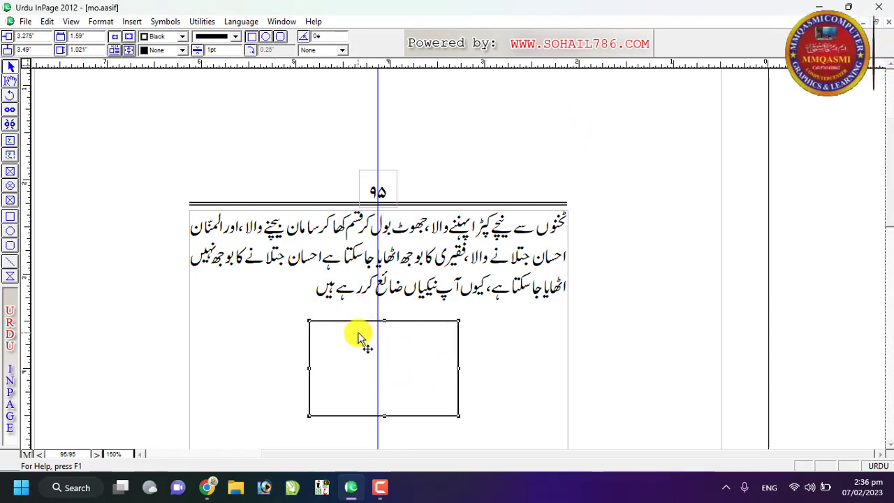
pyautogui.press('Right')
pyautogui.press('Right')
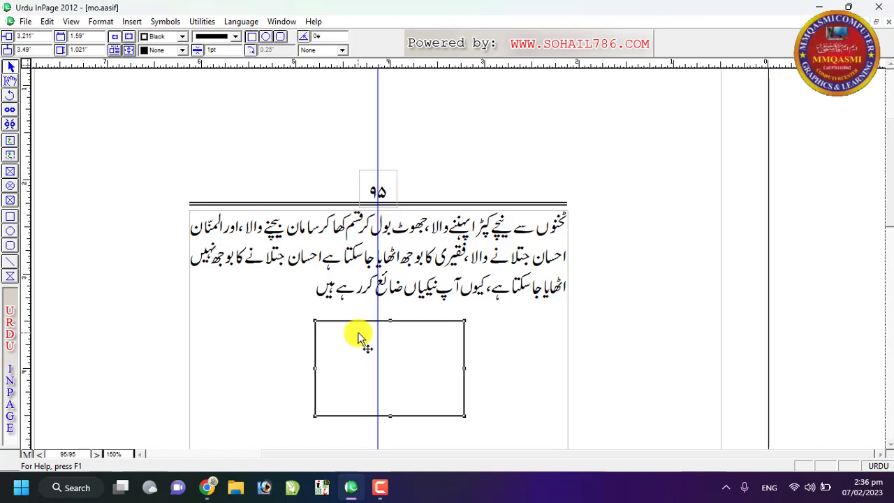
pyautogui.press('Up')
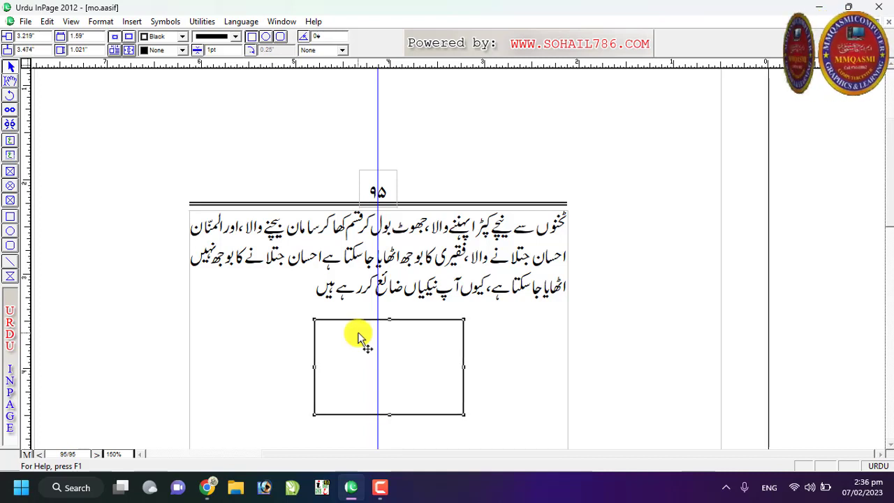
pyautogui.press('Left')
pyautogui.press('Left')
pyautogui.press('Left')
pyautogui.press('Left')
pyautogui.press('Left')
pyautogui.press('Left')
pyautogui.press('Left')
pyautogui.press('Left')
pyautogui.press('Left')
pyautogui.press('Left')
pyautogui.press('Left')
pyautogui.press('Left')
pyautogui.press('Left')
pyautogui.press('Left')
pyautogui.press('Left')
pyautogui.press('Left')
pyautogui.press('Left')
pyautogui.press('Left')
pyautogui.press('Left')
pyautogui.press('Left')
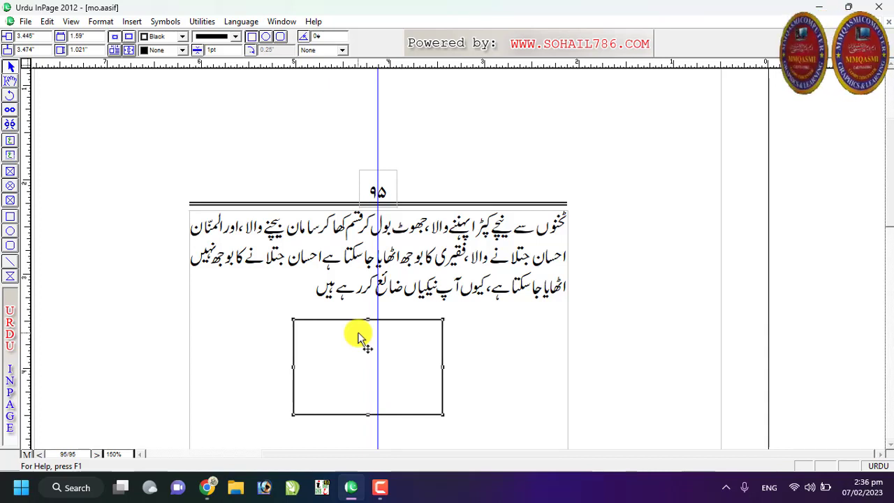
pyautogui.press('Left')
pyautogui.press('Left')
pyautogui.press('Left')
pyautogui.press('Left')
pyautogui.press('Left')
pyautogui.press('Left')
pyautogui.press('Left')
pyautogui.press('Left')
pyautogui.press('Left')
pyautogui.press('Left')
pyautogui.press('Left')
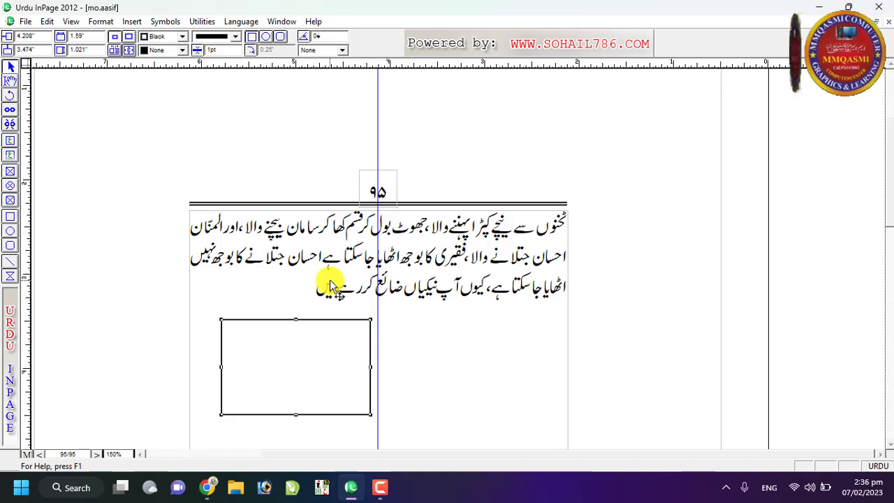
# Nudge the rectangle one standard increment to the right and finely back until its right edge meets the blue guide
pyautogui.press('Right')
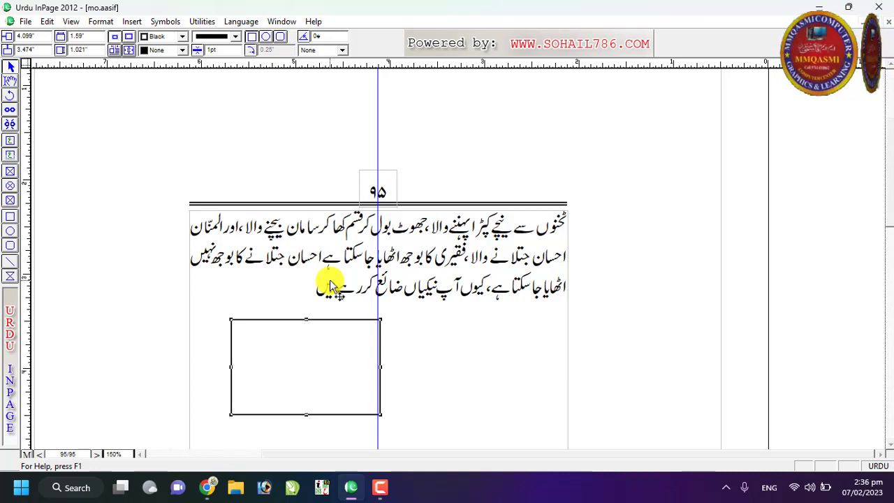
pyautogui.press('Left')
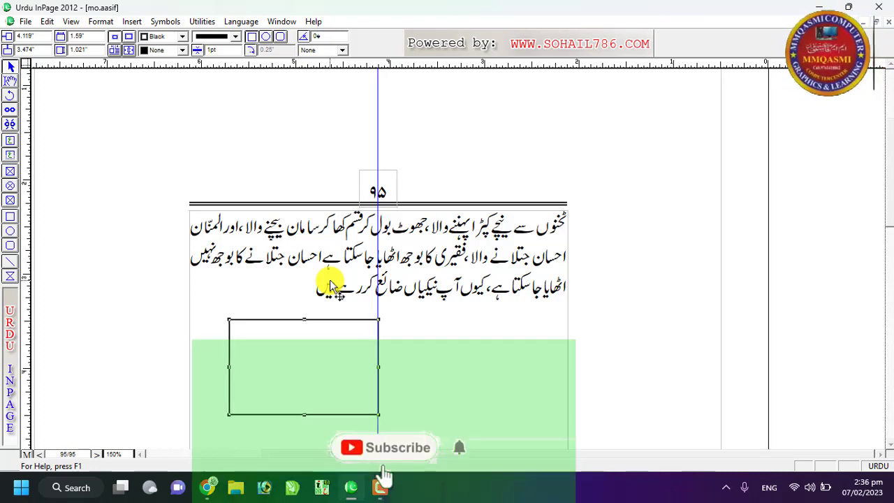
pyautogui.press('Left')
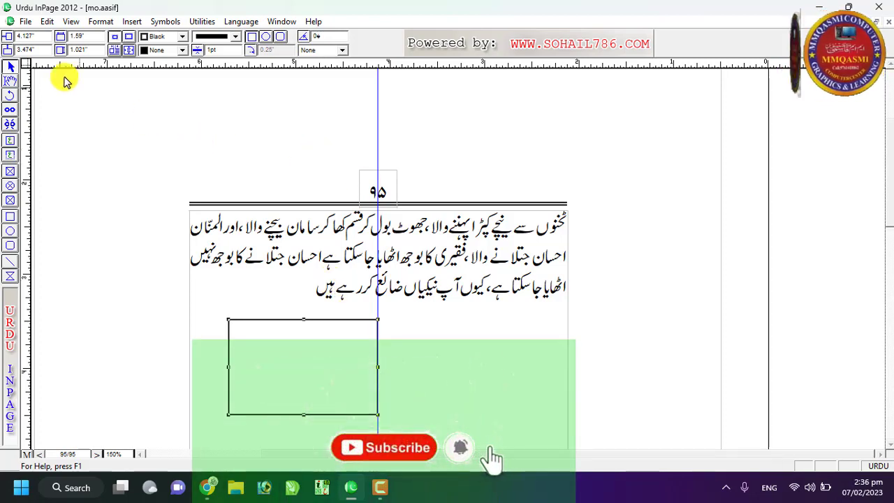
# Reopen the Application Preferences, examine the With Control movement and Greek Text Below settings, and close the dialog without changes
pyautogui.click(47, 21)
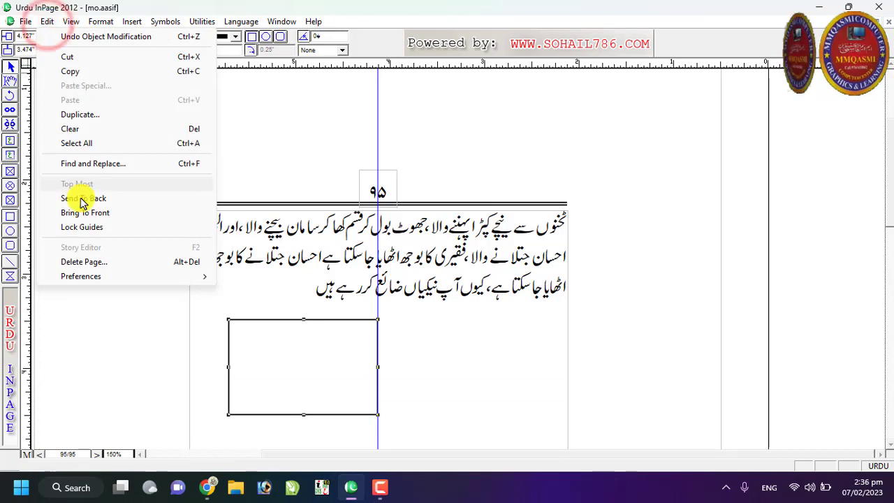
pyautogui.moveTo(208, 283)
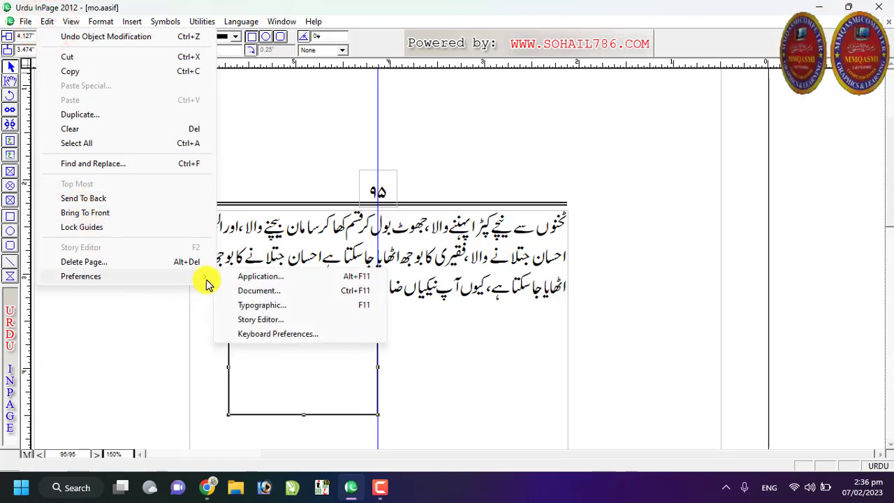
pyautogui.click(245, 278)
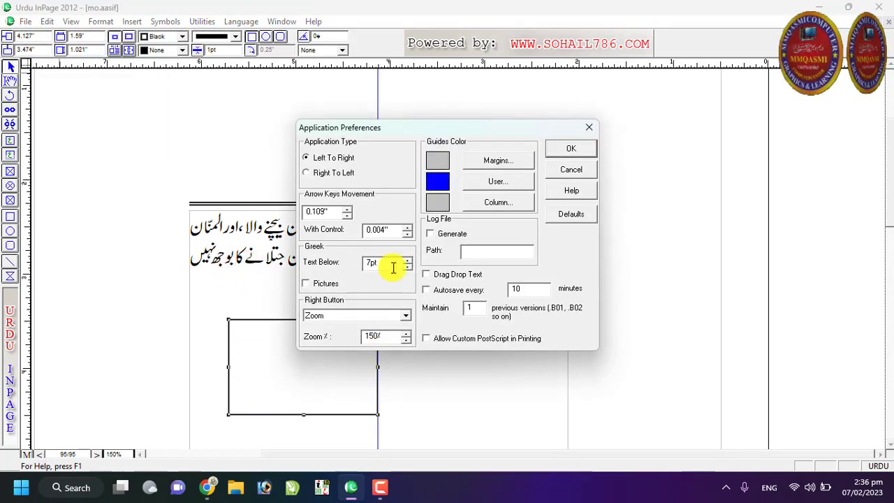
pyautogui.moveTo(388, 231)
pyautogui.mouseDown()
pyautogui.moveTo(356, 231)
pyautogui.moveTo(399, 231)
pyautogui.moveTo(371, 229)
pyautogui.moveTo(386, 231)
pyautogui.mouseUp()
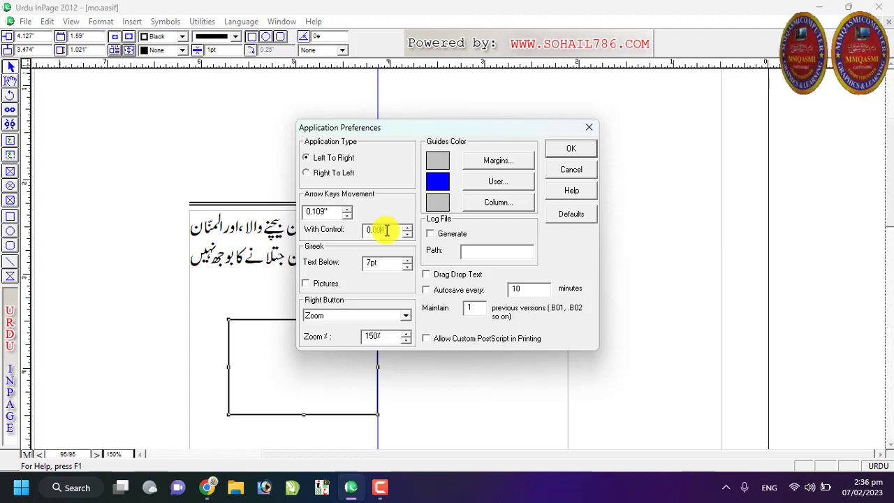
pyautogui.doubleClick(379, 266)
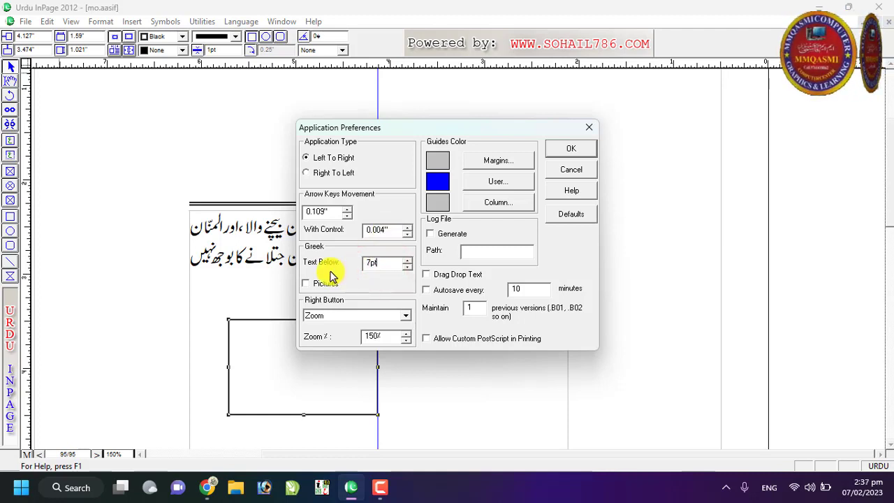
pyautogui.click(382, 265)
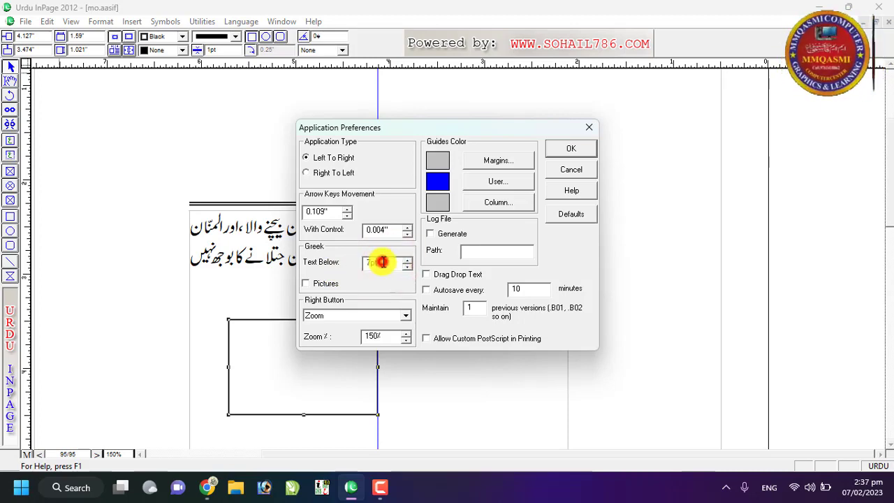
pyautogui.doubleClick(384, 262)
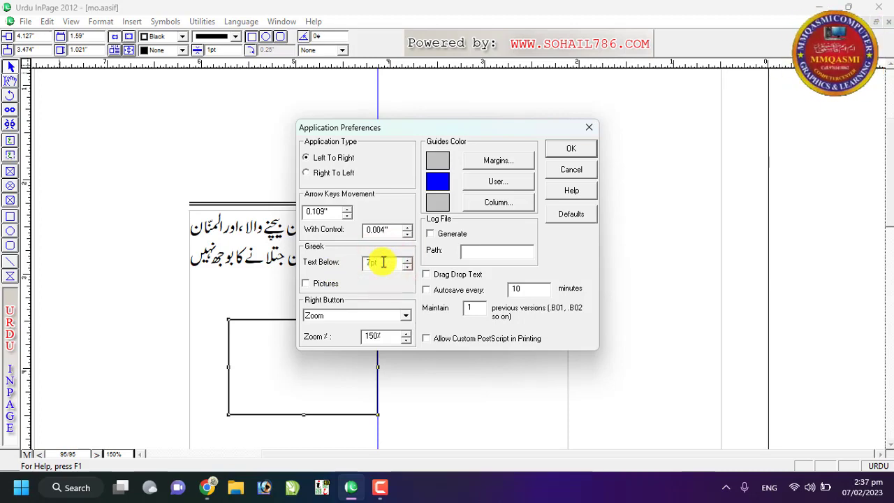
pyautogui.click(461, 143)
pyautogui.moveTo(469, 133); pyautogui.dragTo(370, 307)
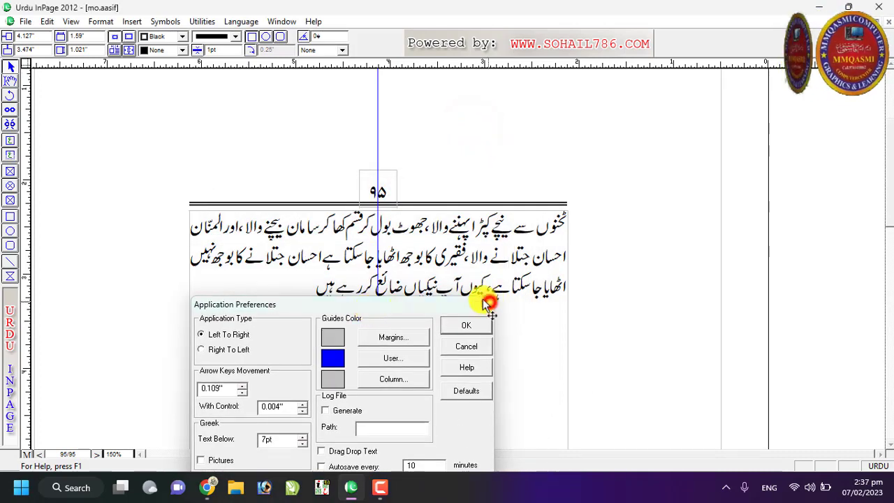
pyautogui.click(483, 303)
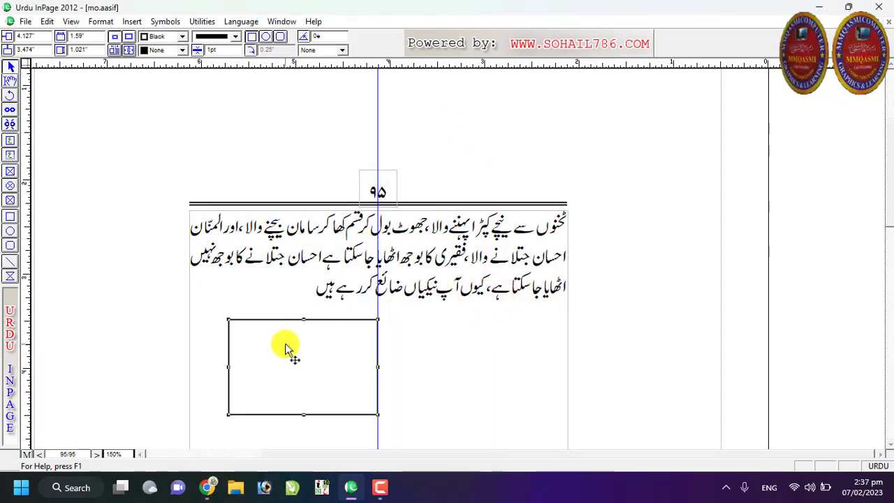
# Delete the rectangle and select the Urdu paragraph's text to check its font size, leaving the text cursor in the paragraph
pyautogui.press('Delete')
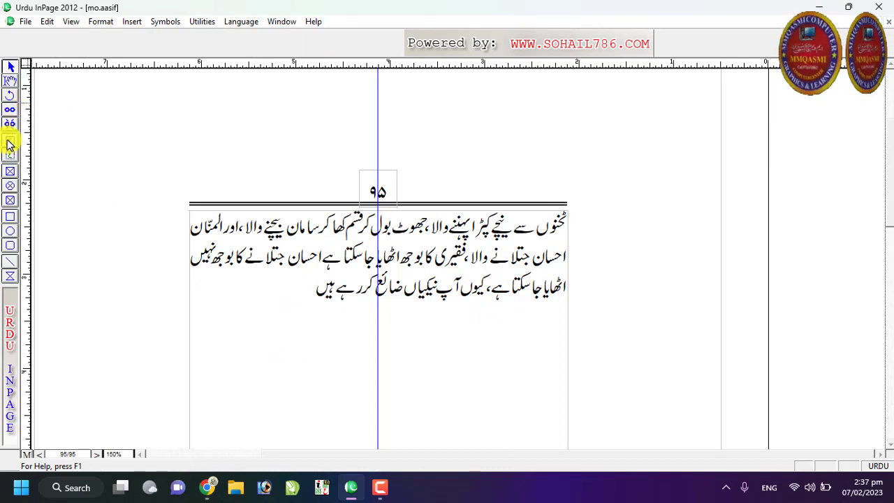
pyautogui.click(10, 85)
pyautogui.click(315, 259)
pyautogui.click(312, 285)
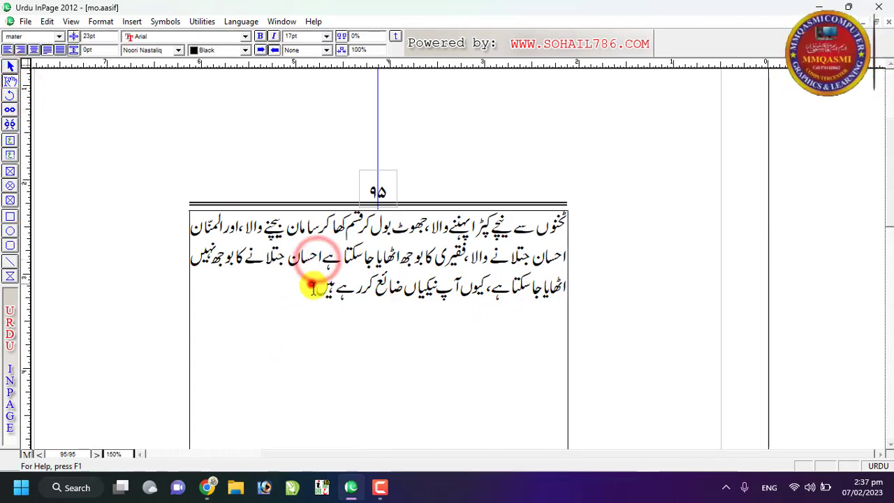
pyautogui.moveTo(312, 286); pyautogui.dragTo(530, 255)
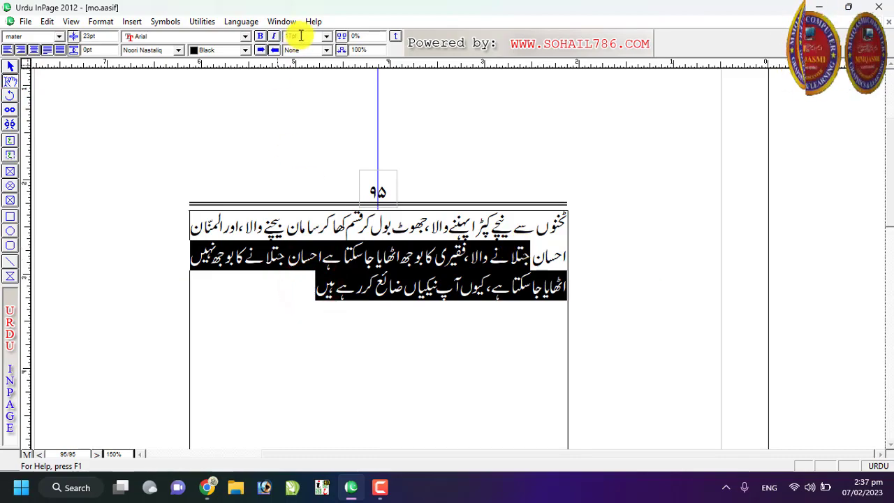
pyautogui.click(316, 290)
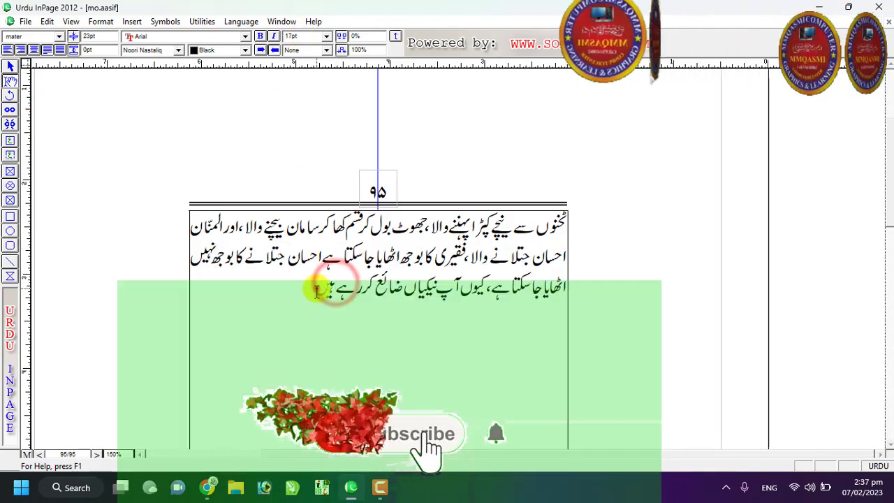
pyautogui.moveTo(316, 290); pyautogui.dragTo(517, 245)
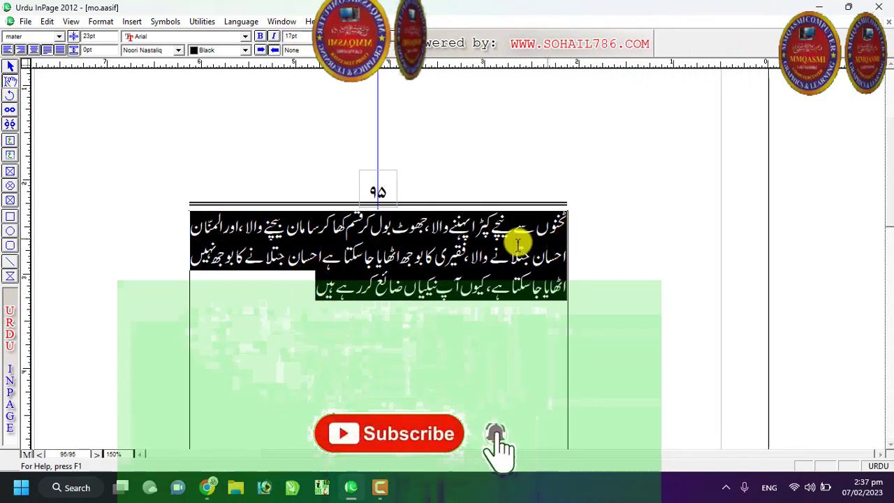
pyautogui.click(365, 289)
pyautogui.moveTo(304, 291); pyautogui.dragTo(559, 225)
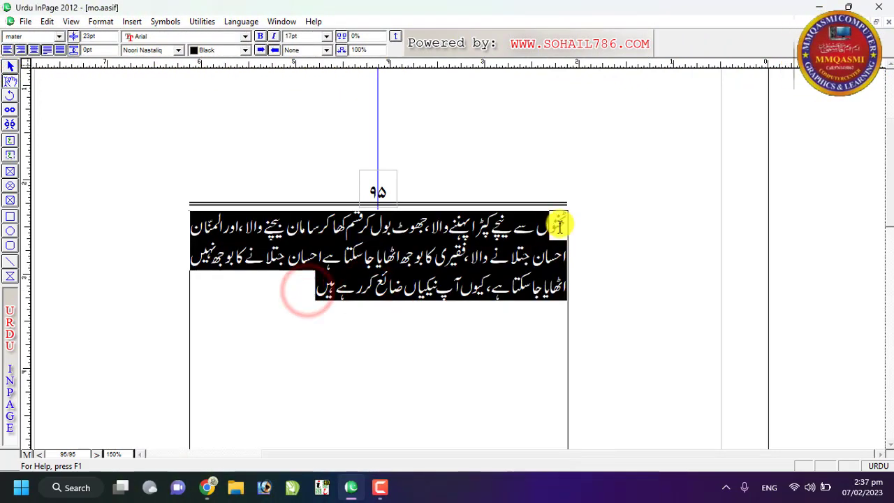
pyautogui.click(225, 257)
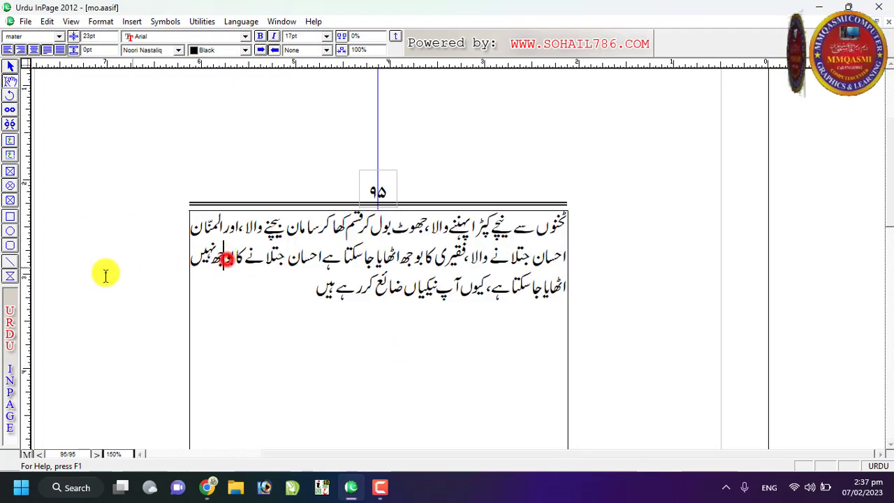
# Set the Greek Text Below threshold to 30 in the Application Preferences and apply it
pyautogui.doubleClick(7, 299)
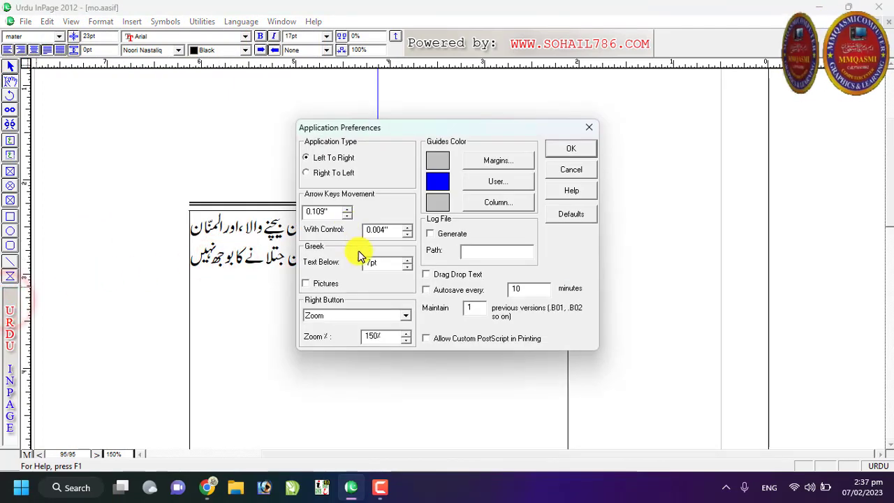
pyautogui.click(376, 268)
pyautogui.doubleClick(385, 263)
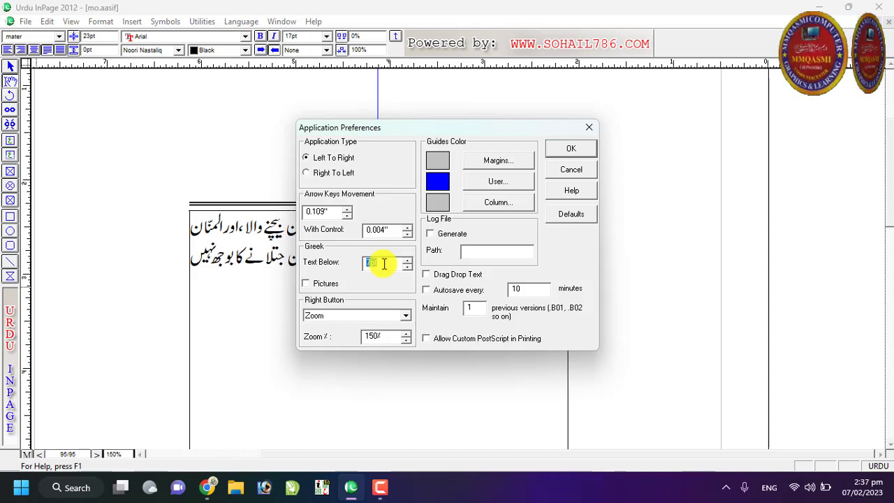
pyautogui.write('3')
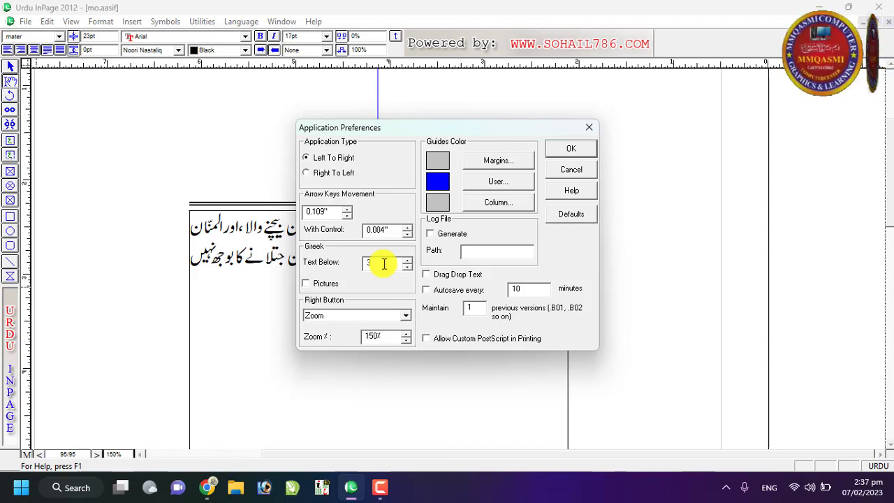
pyautogui.write('0')
pyautogui.click(582, 151)
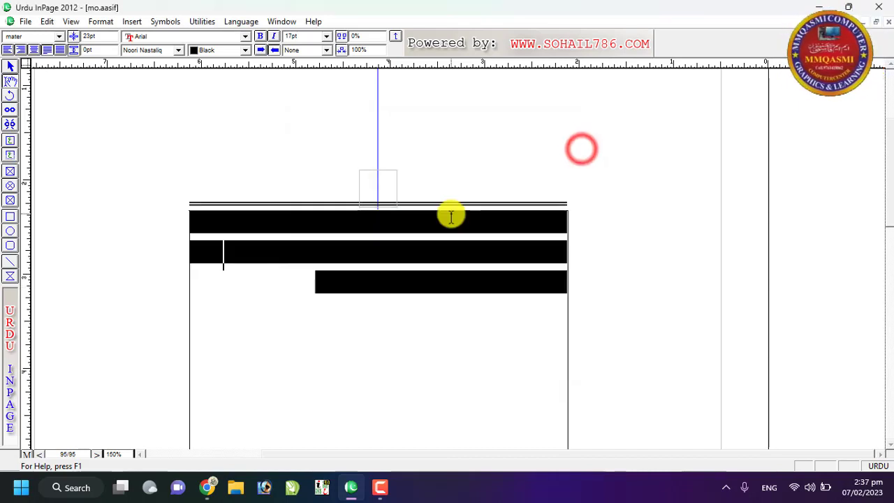
# Examine the greeked Urdu paragraph at whole-page view and at 150% zoom, and check its font size
pyautogui.hotkey('ctrl', '0')
pyautogui.keyDown('ctrl'); pyautogui.click(456, 156); pyautogui.keyUp('ctrl')
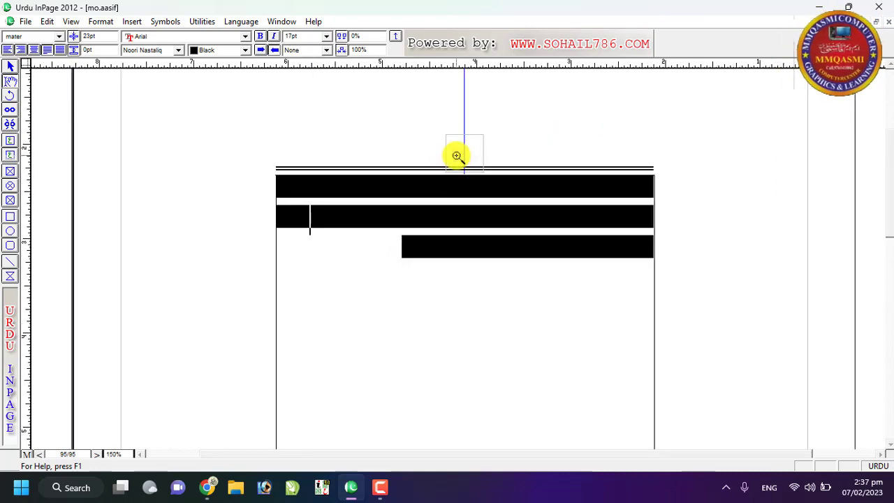
pyautogui.click(448, 202)
pyautogui.hotkey('ctrl', '0')
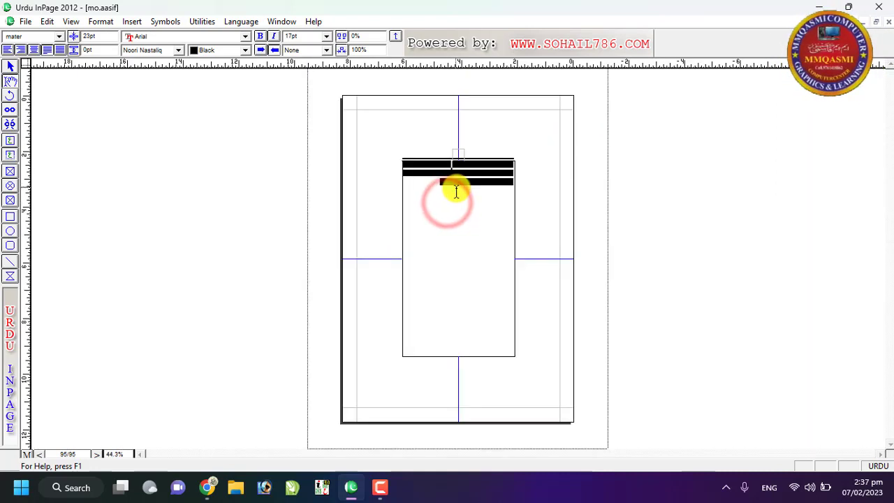
pyautogui.keyDown('ctrl'); pyautogui.click(463, 152); pyautogui.keyUp('ctrl')
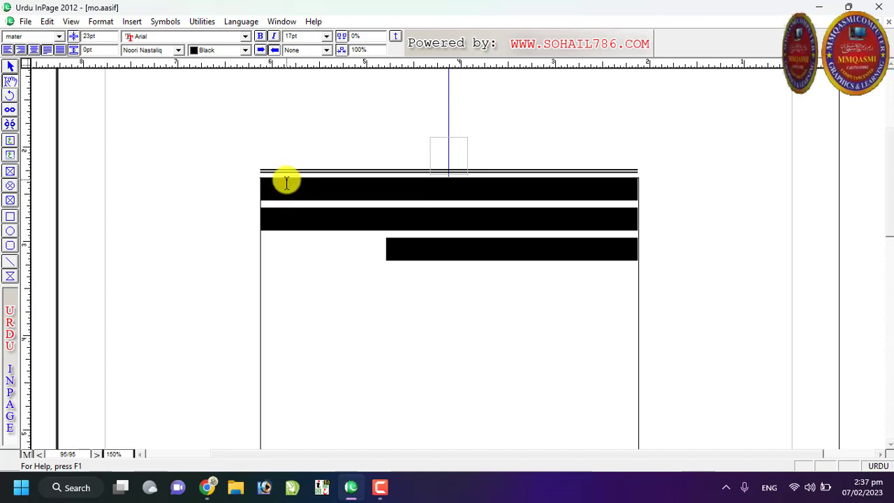
pyautogui.click(312, 36)
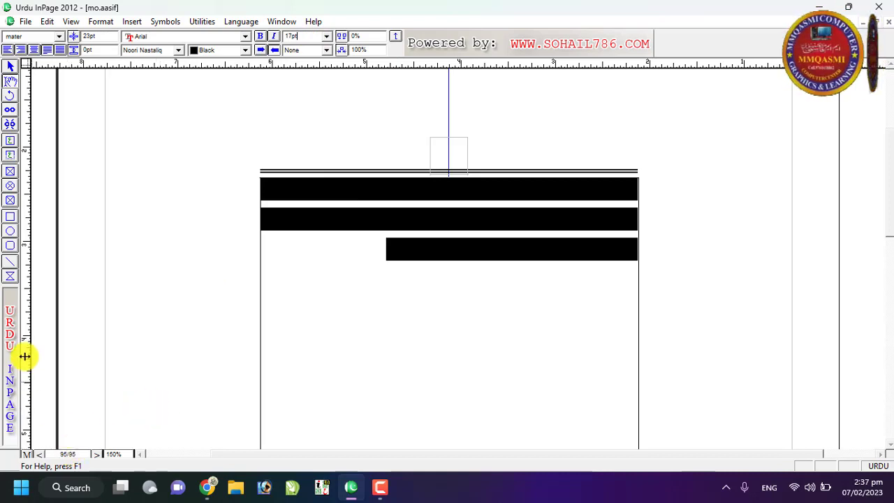
# Set the Greek Text Below threshold to 7 in the Application Preferences, apply it, and recheck the settings without further changes
pyautogui.click(10, 302)
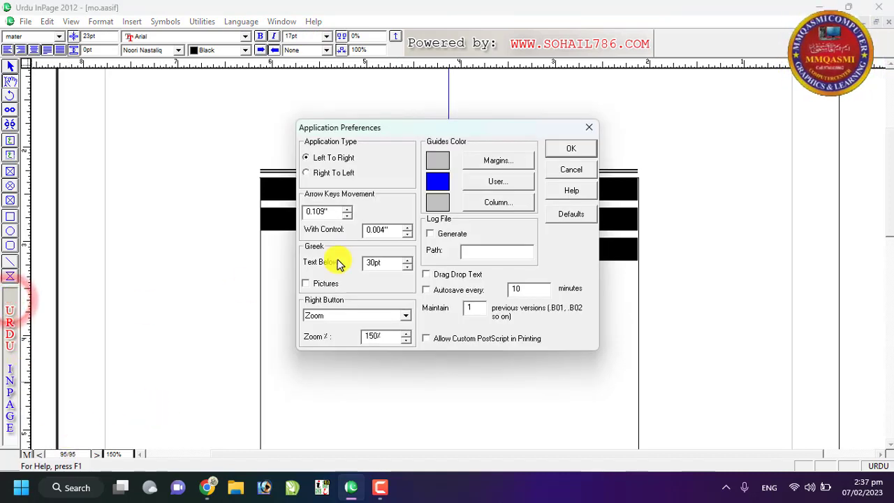
pyautogui.doubleClick(389, 263)
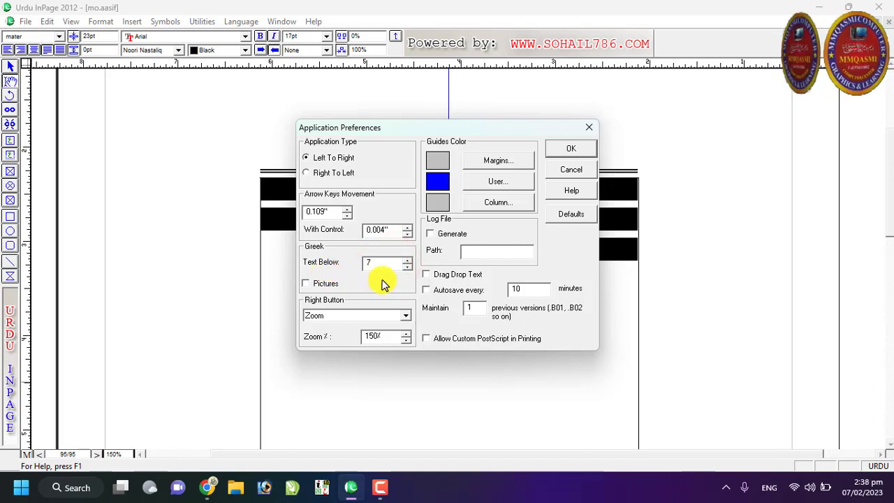
pyautogui.click(569, 152)
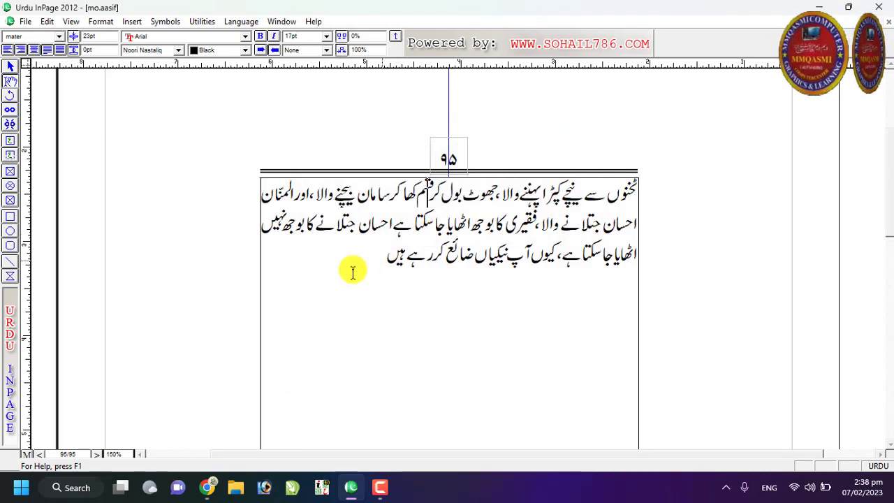
pyautogui.doubleClick(10, 295)
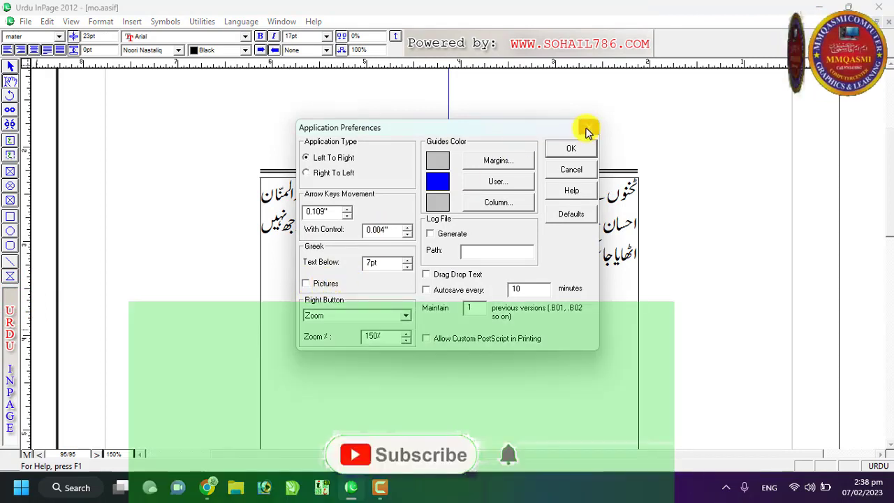
pyautogui.click(589, 127)
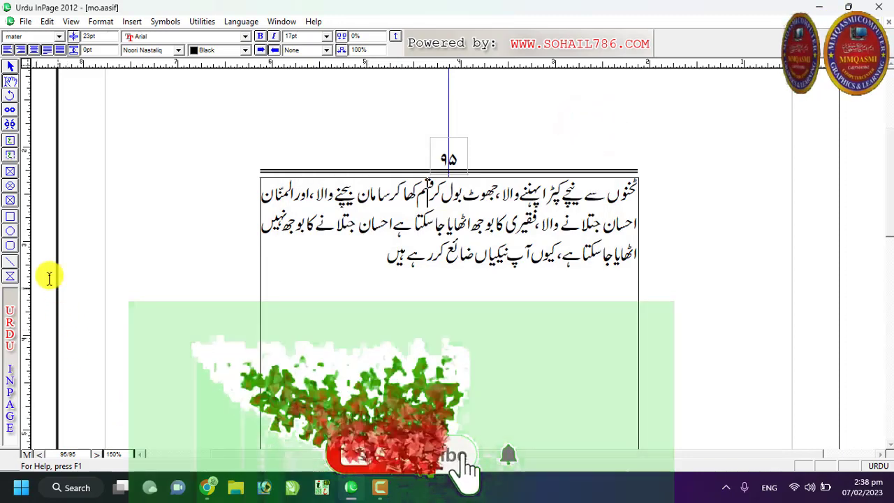
pyautogui.click(11, 200)
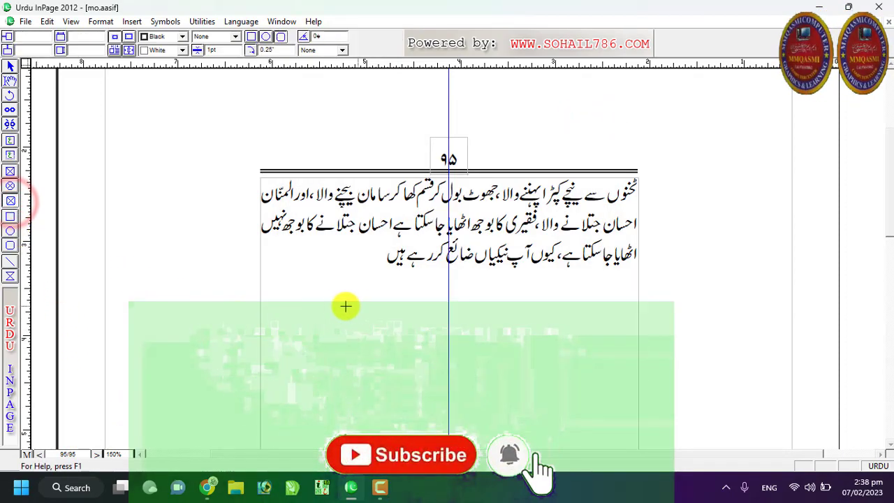
pyautogui.moveTo(308, 289); pyautogui.dragTo(436, 410)
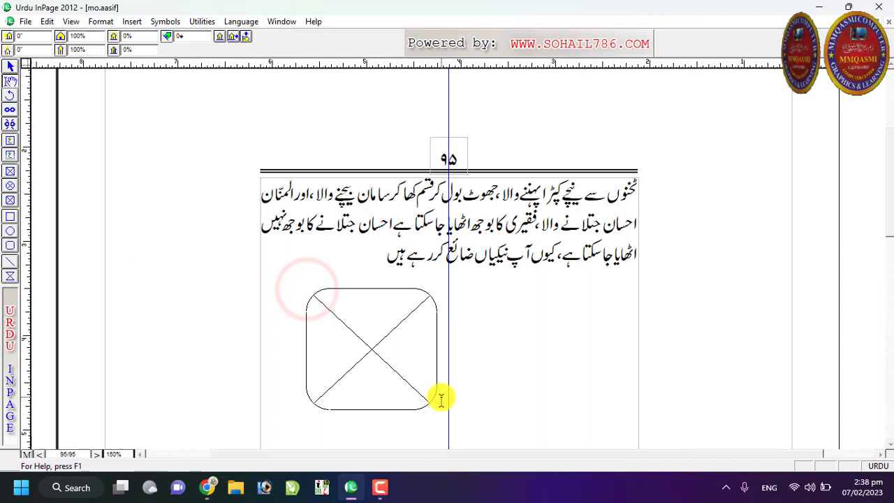
pyautogui.doubleClick(363, 335)
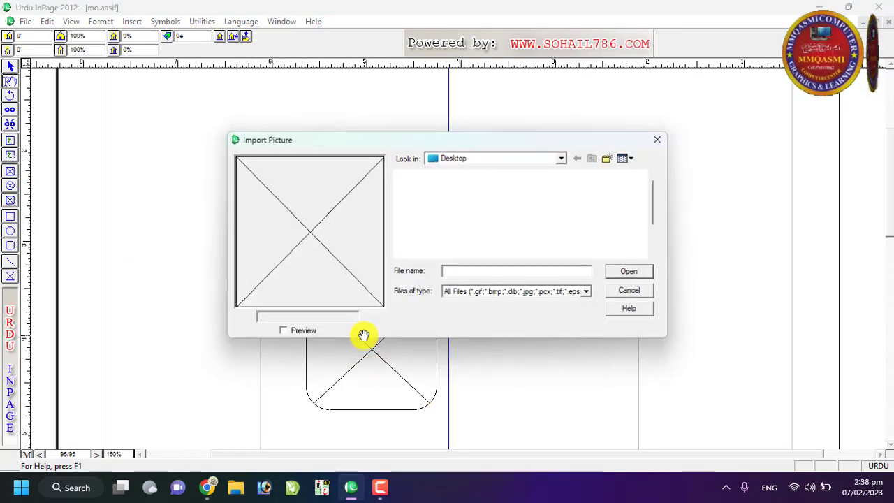
pyautogui.scroll(-1, 473, 220)
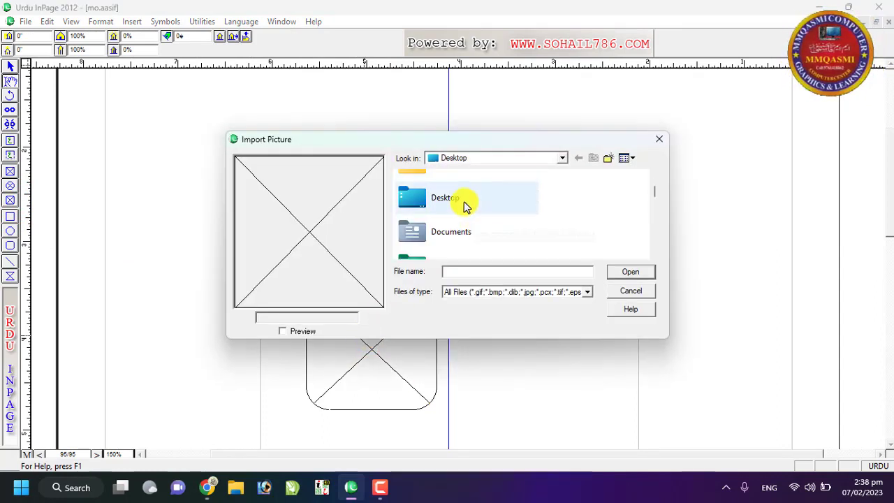
pyautogui.click(465, 202)
pyautogui.doubleClick(465, 201)
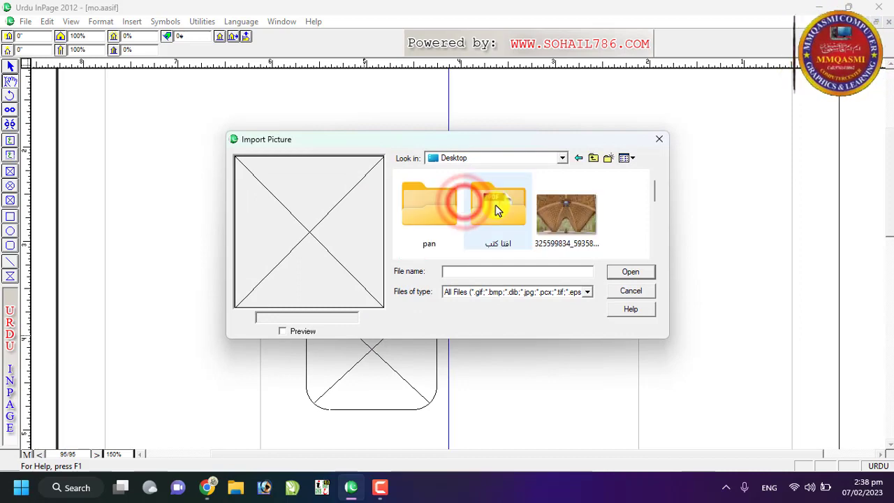
pyautogui.click(566, 213)
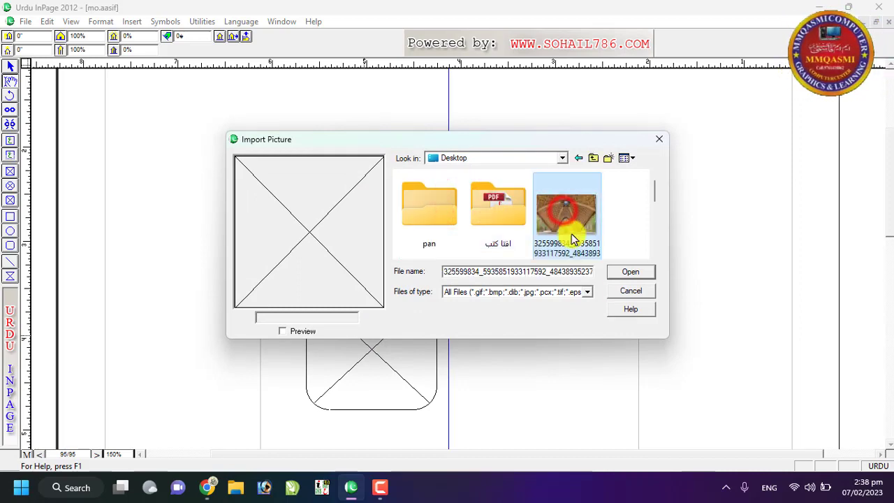
pyautogui.click(631, 273)
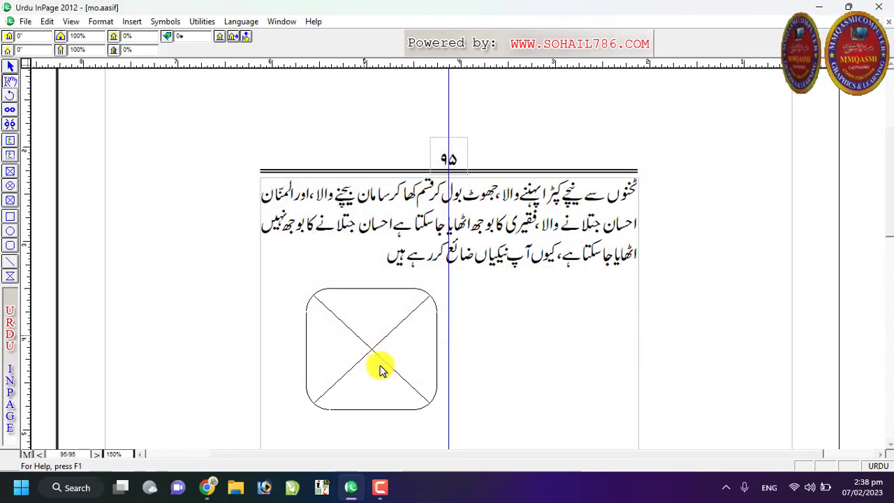
pyautogui.moveTo(370, 349); pyautogui.dragTo(377, 360)
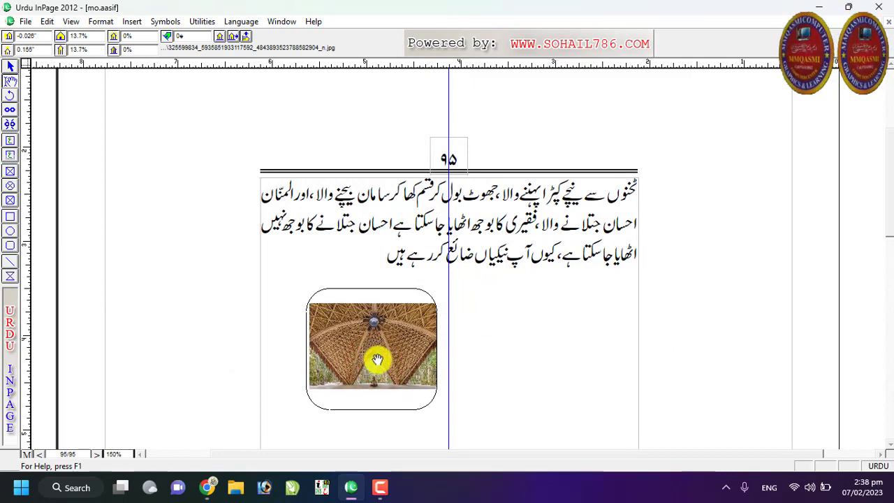
# Enable greeking of pictures in the Application Preferences, apply it, and shift the greeked picture inside its box
pyautogui.doubleClick(12, 295)
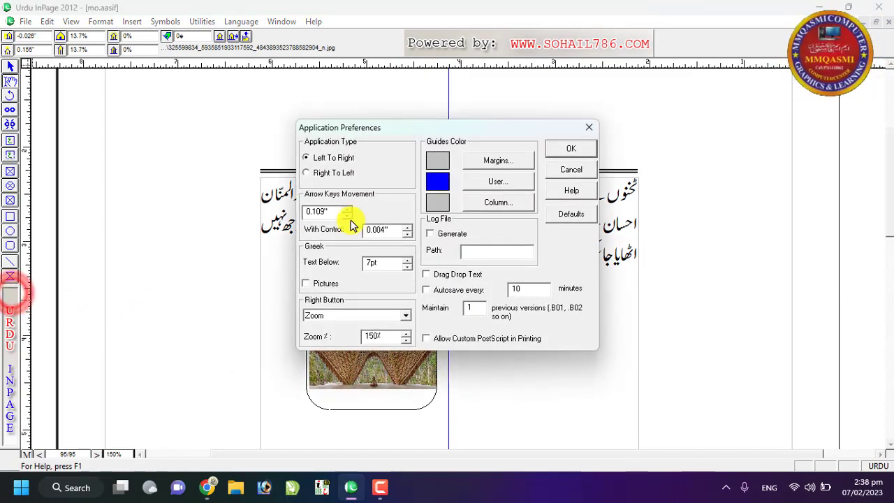
pyautogui.click(306, 283)
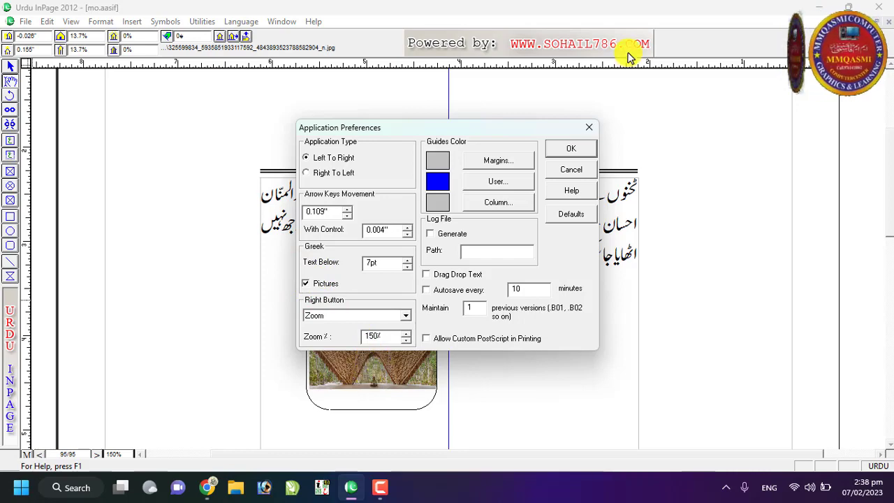
pyautogui.click(566, 154)
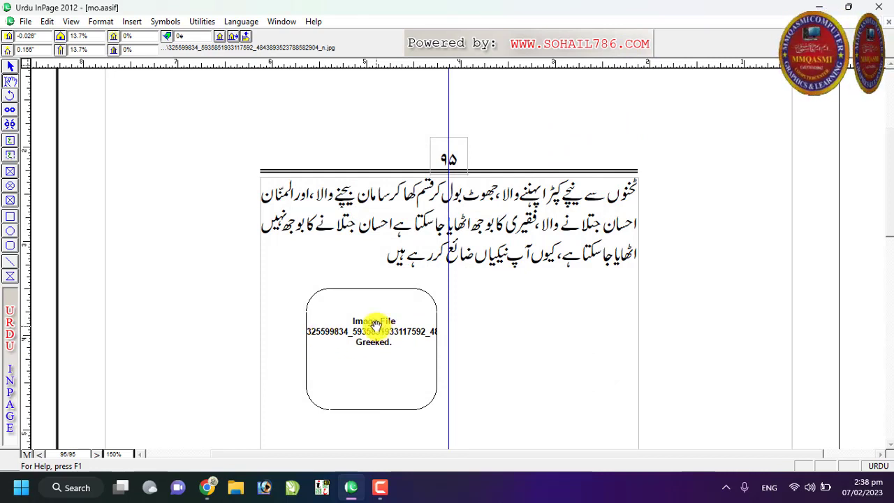
pyautogui.moveTo(397, 333); pyautogui.dragTo(334, 329)
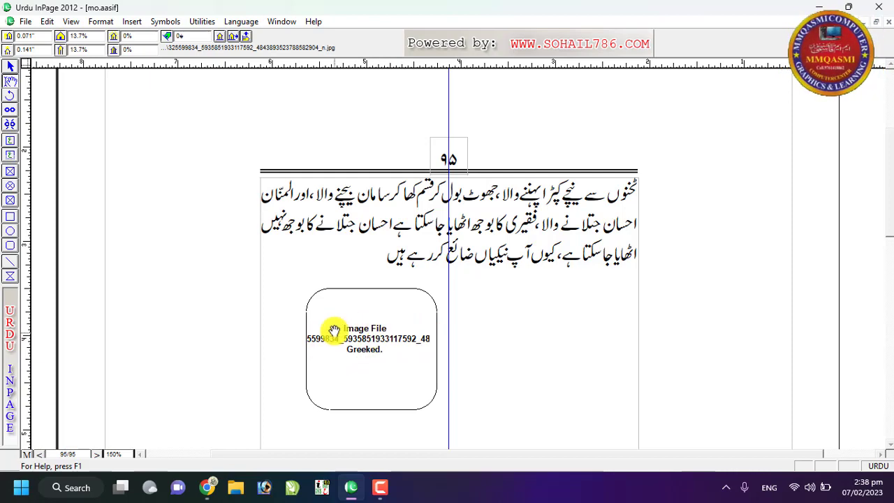
# Disable greeking of pictures in the Application Preferences, apply it, and slightly reposition the picture inside its box
pyautogui.doubleClick(7, 297)
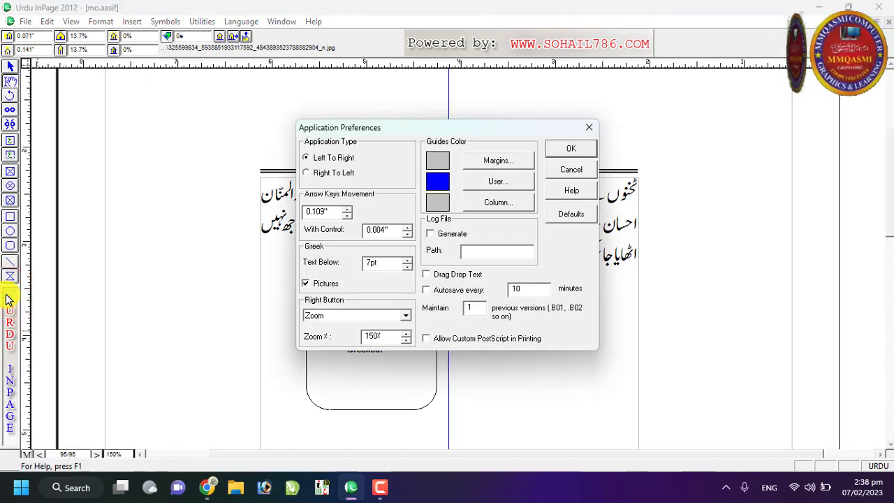
pyautogui.click(306, 284)
pyautogui.click(571, 148)
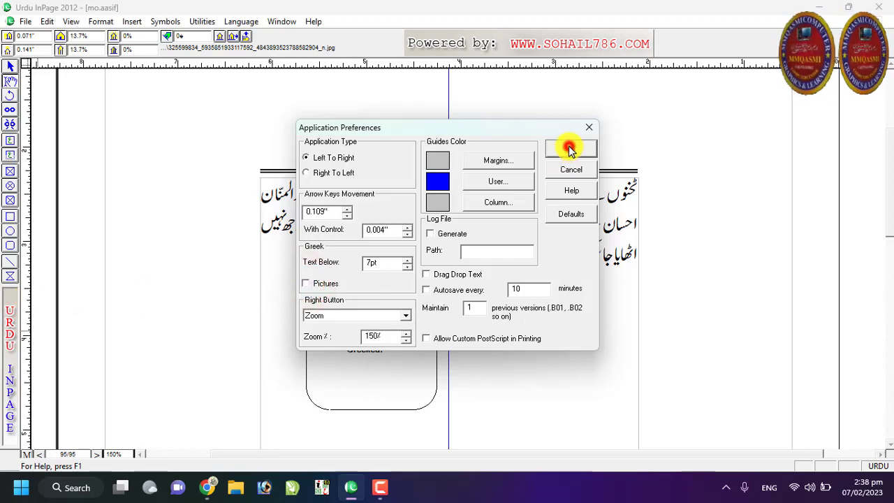
pyautogui.moveTo(391, 343); pyautogui.dragTo(389, 341)
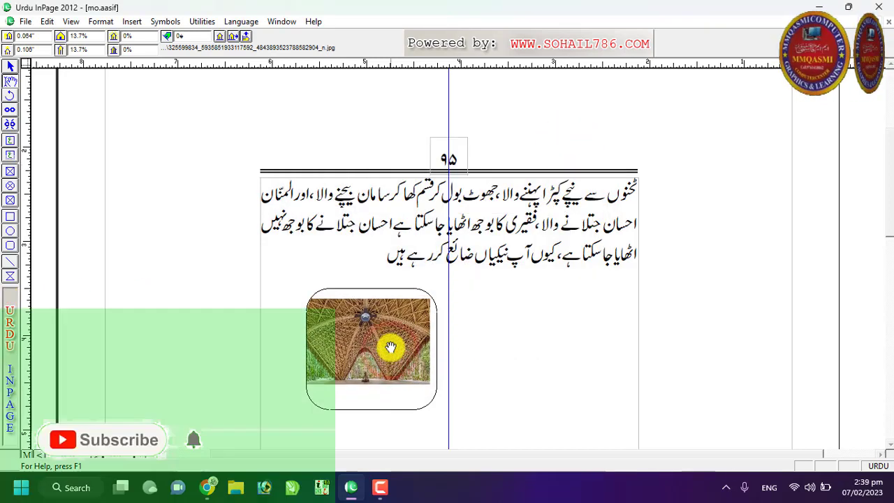
# Set the Right Button preference to Floating Menu in the Application Preferences and apply it
pyautogui.doubleClick(10, 296)
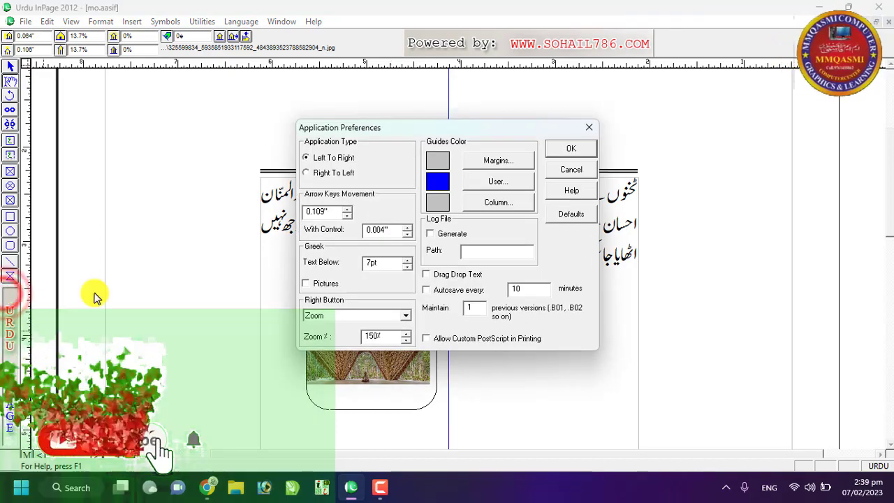
pyautogui.click(381, 318)
pyautogui.click(382, 322)
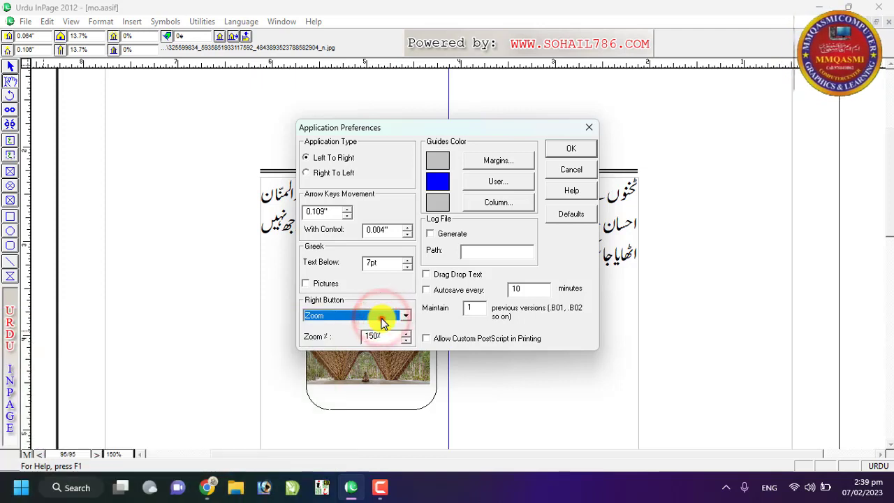
pyautogui.click(370, 316)
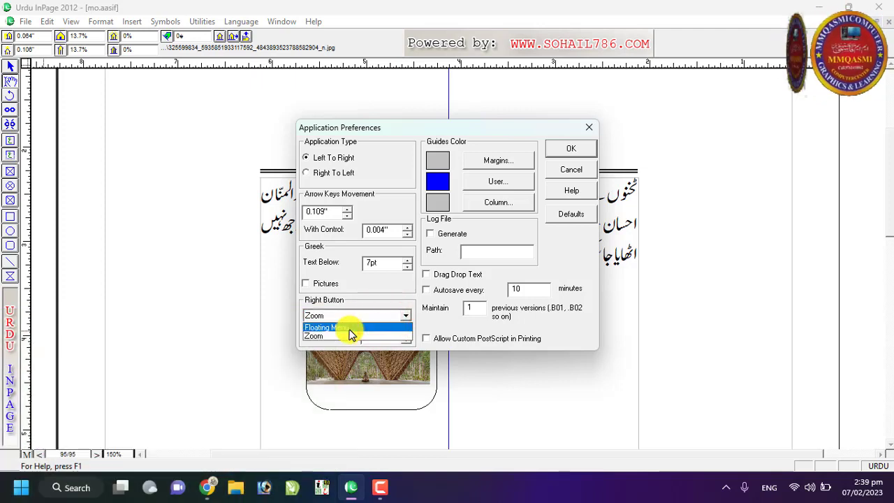
pyautogui.click(349, 327)
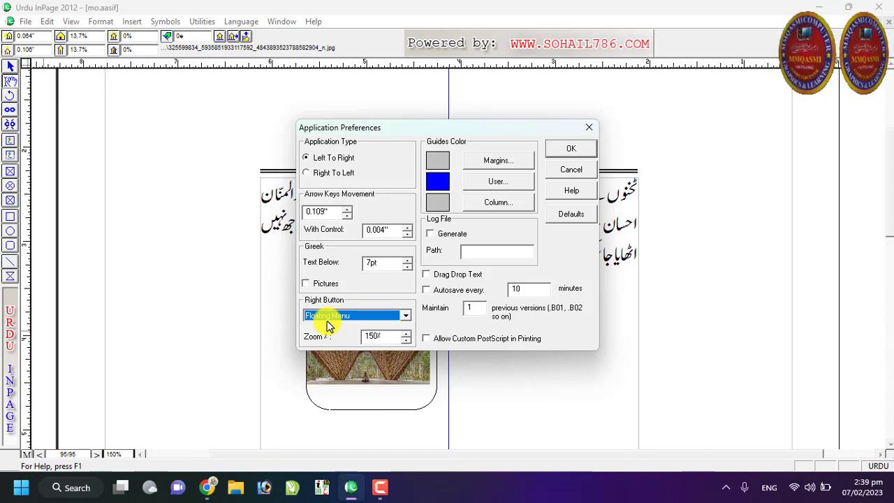
pyautogui.click(569, 146)
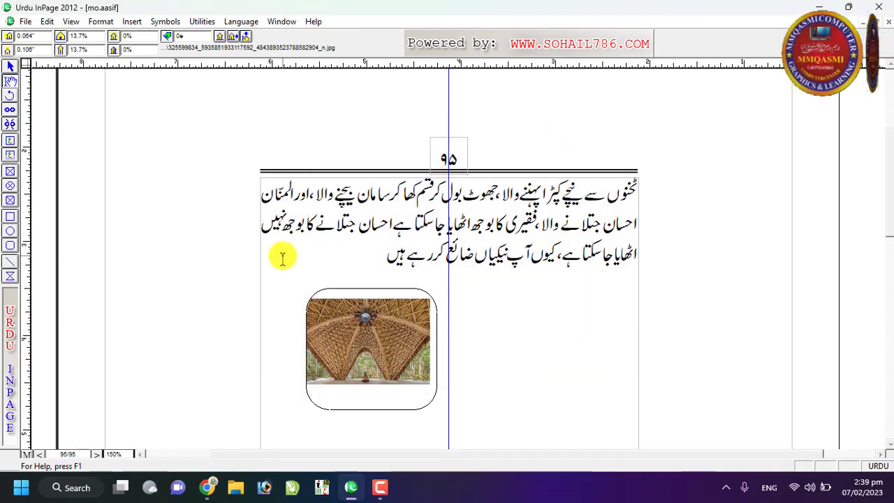
# Examine the floating menu's commands with the picture selected and with the text cursor in the paragraph, closing it without choosing anything
pyautogui.rightClick(281, 270)
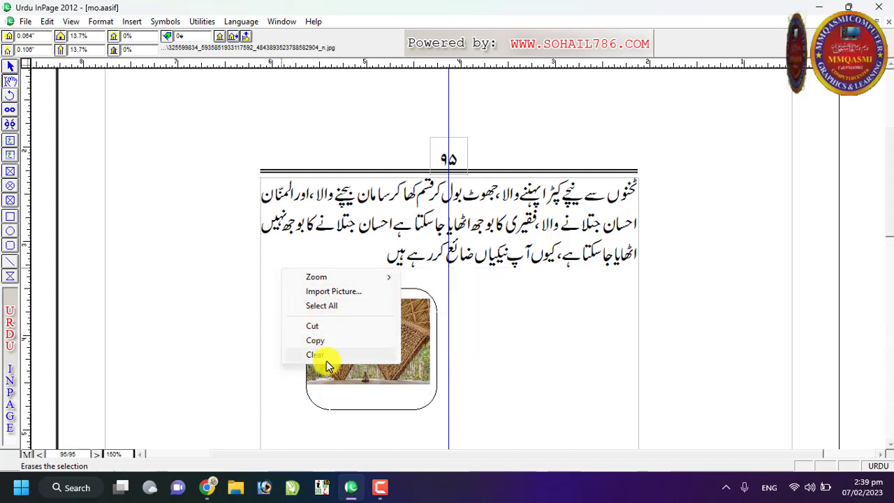
pyautogui.moveTo(320, 279)
pyautogui.click(269, 256)
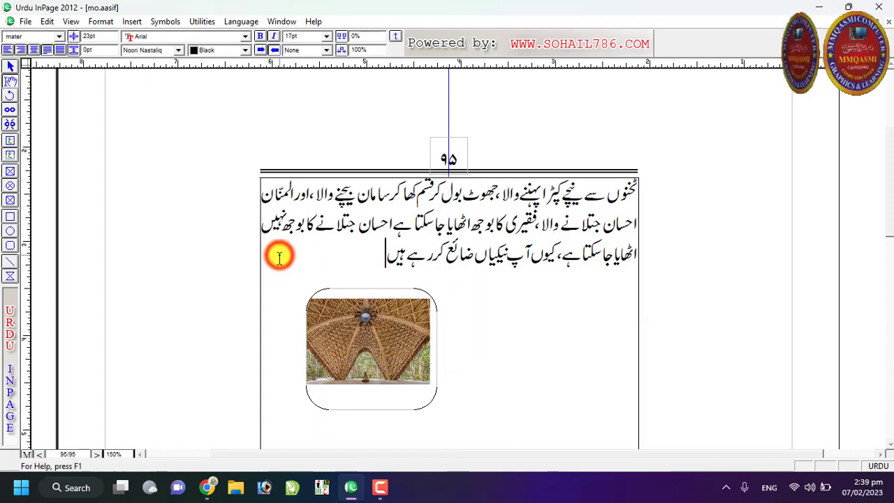
pyautogui.rightClick(281, 257)
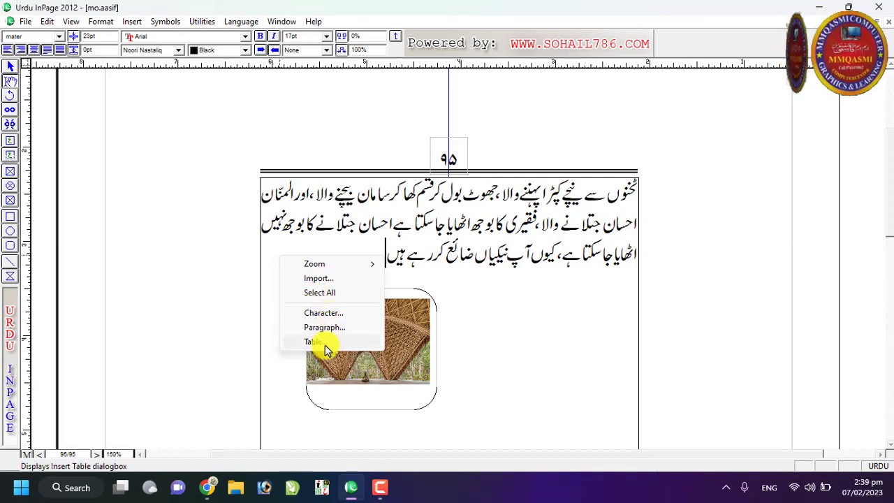
pyautogui.click(276, 253)
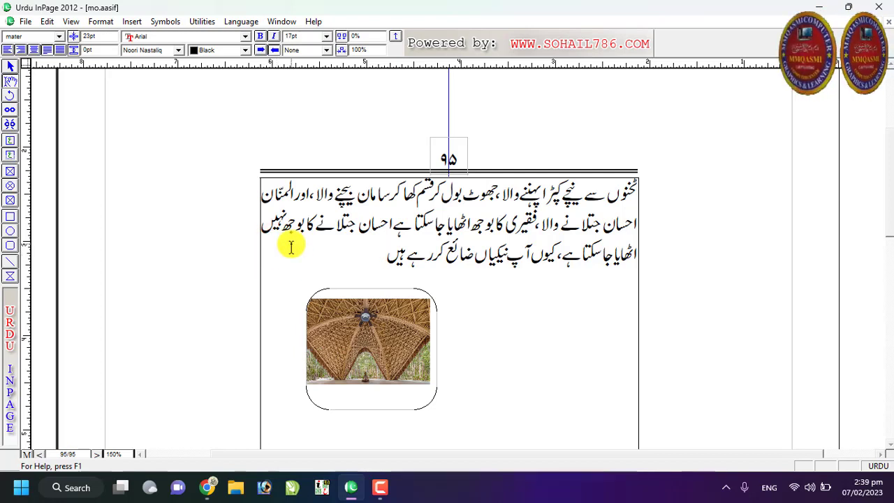
pyautogui.rightClick(292, 248)
pyautogui.click(289, 254)
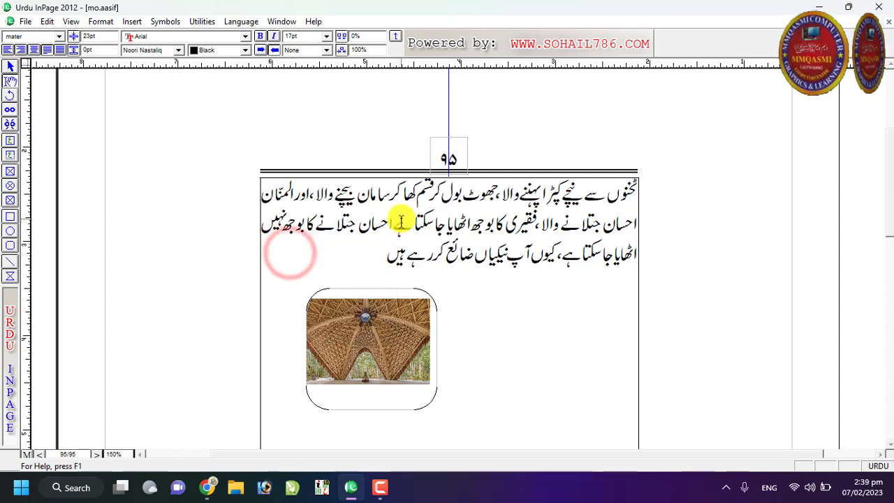
pyautogui.rightClick(400, 221)
pyautogui.click(387, 198)
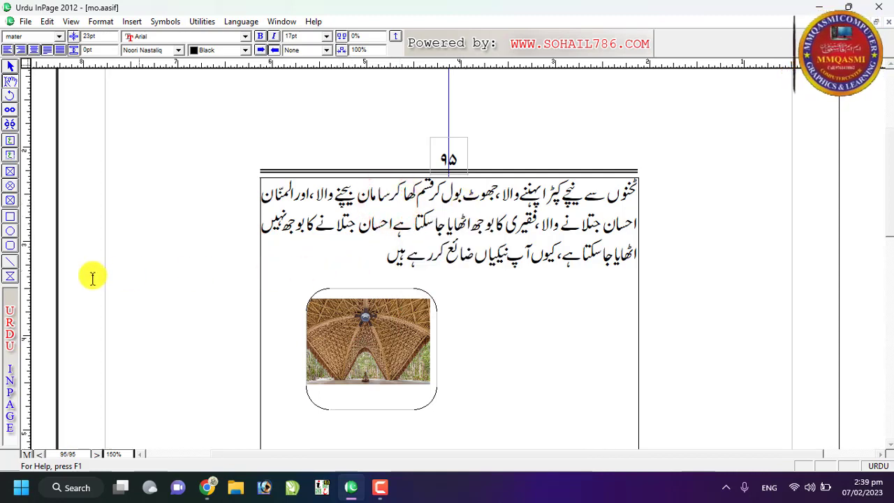
# Set the Right Button preference to Zoom in the Application Preferences, keeping the zoom at 150%, and apply it
pyautogui.click(10, 299)
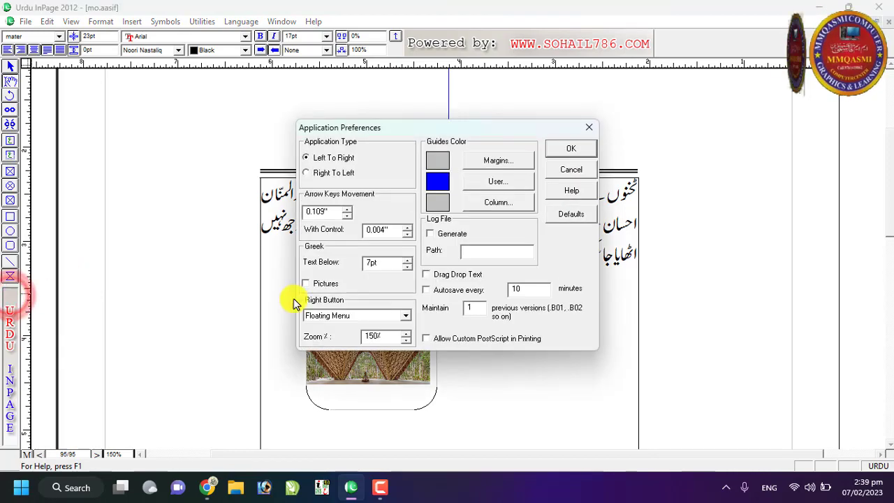
pyautogui.click(335, 316)
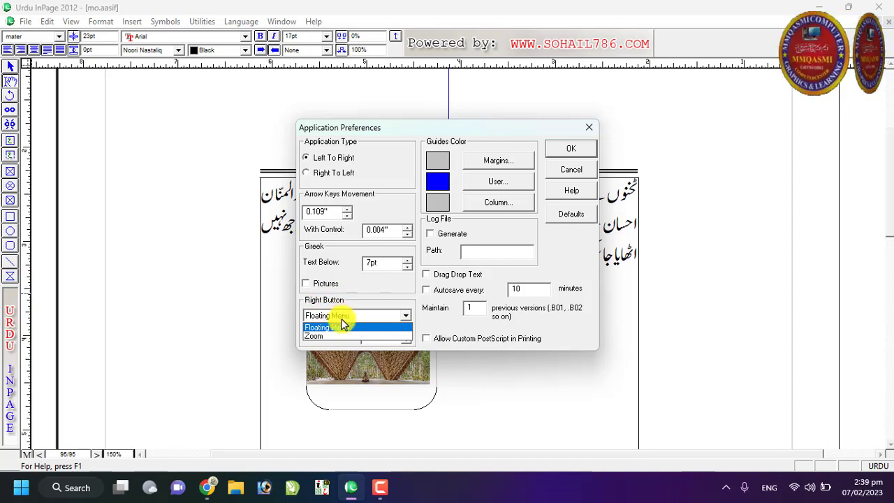
pyautogui.click(328, 336)
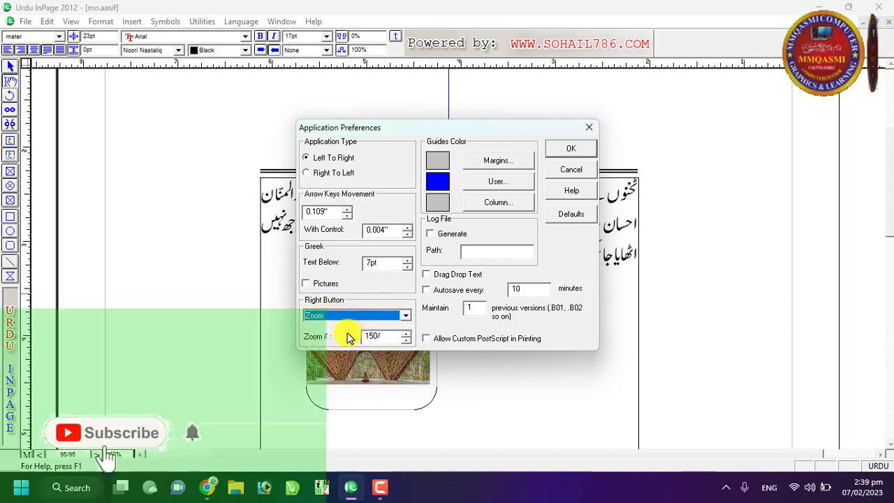
pyautogui.moveTo(382, 336); pyautogui.dragTo(341, 343)
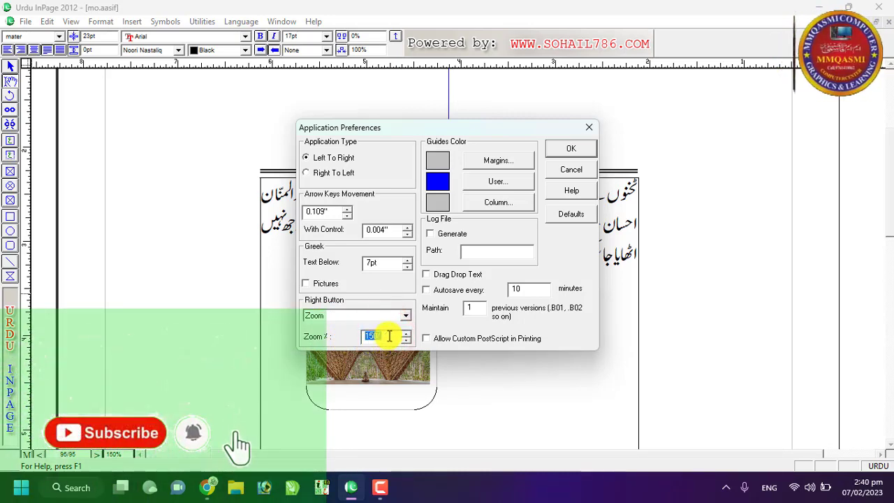
pyautogui.moveTo(389, 336); pyautogui.dragTo(356, 335)
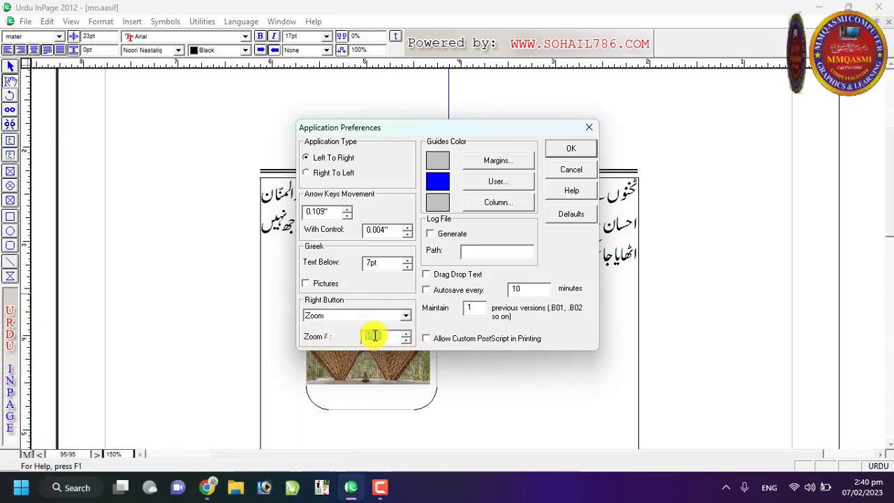
pyautogui.click(389, 334)
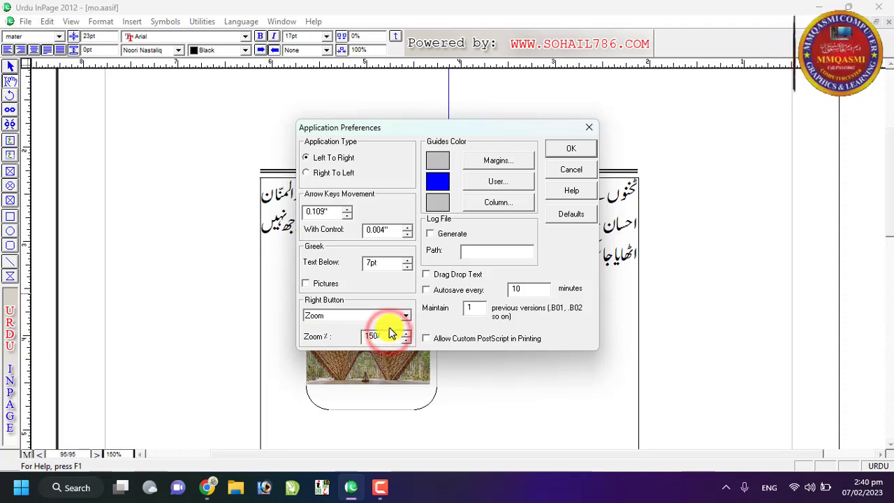
pyautogui.click(355, 315)
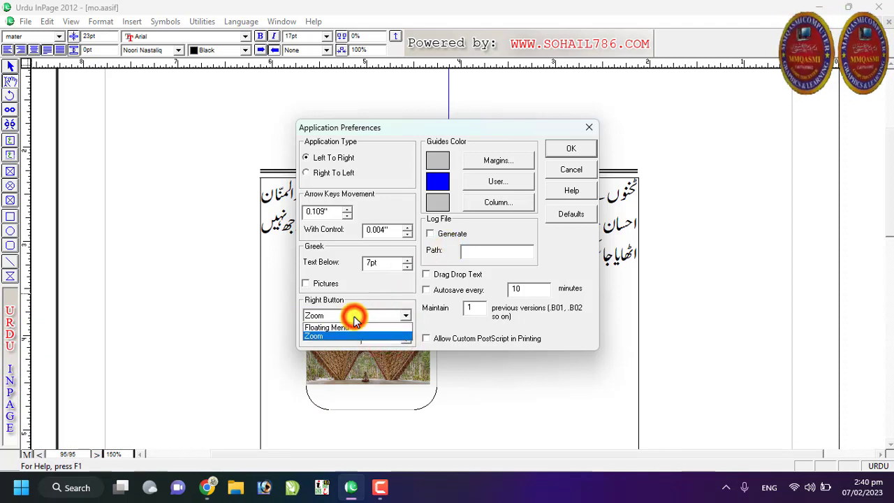
pyautogui.click(355, 315)
pyautogui.click(571, 148)
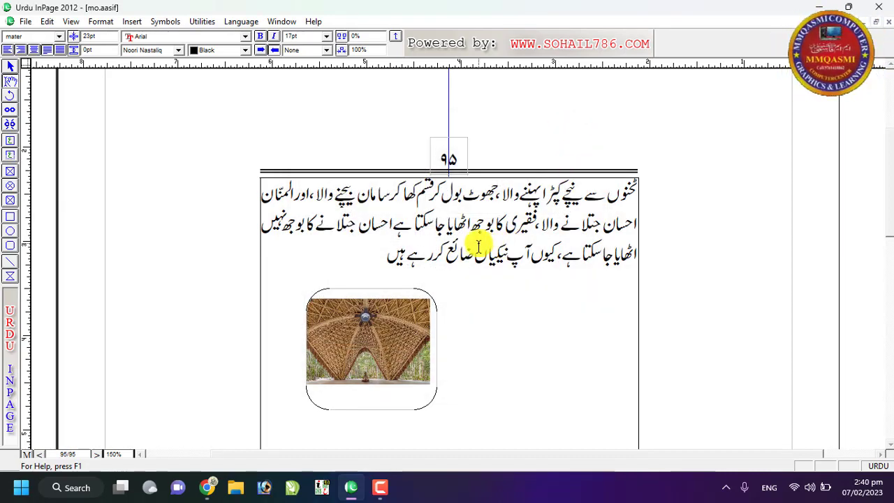
# Try the right-button zoom on the text, switching between the whole-page view and the 150% view
pyautogui.rightClick(412, 197)
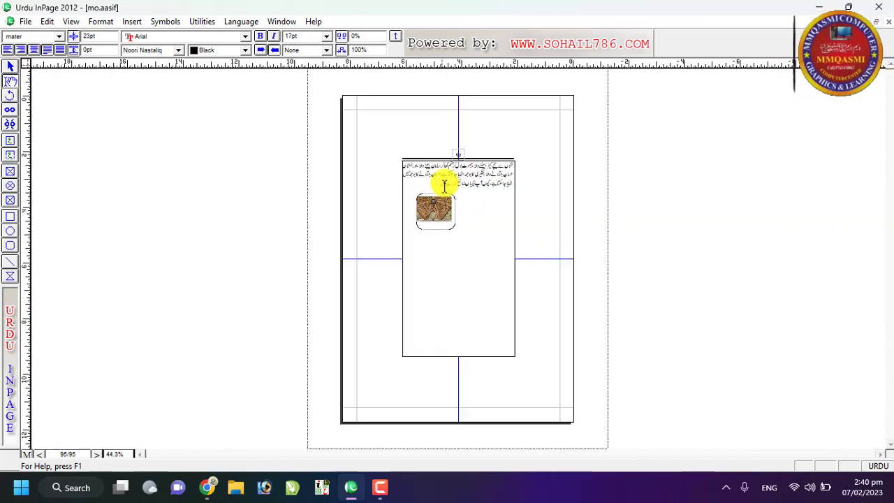
pyautogui.rightClick(462, 174)
pyautogui.rightClick(462, 172)
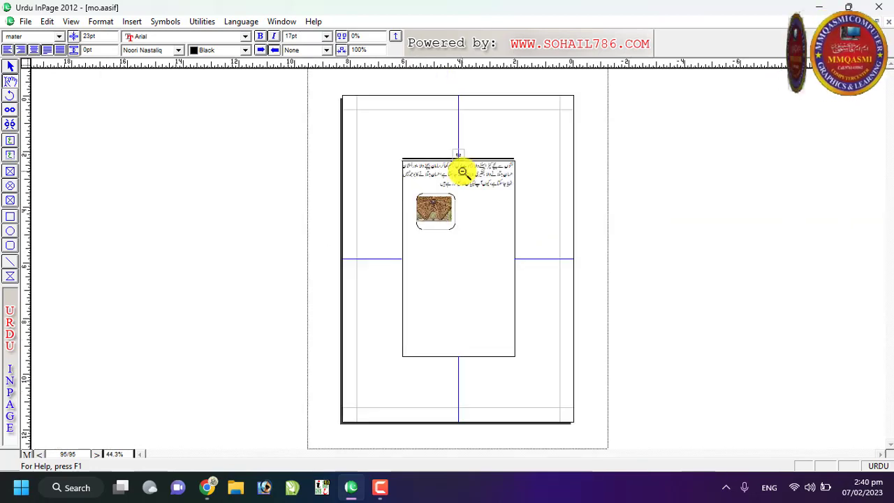
pyautogui.rightClick(463, 163)
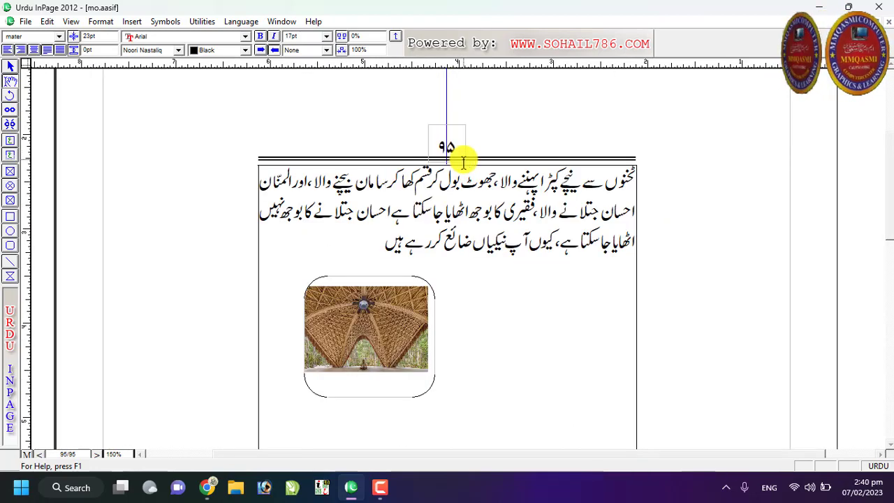
pyautogui.rightClick(463, 161)
pyautogui.rightClick(463, 160)
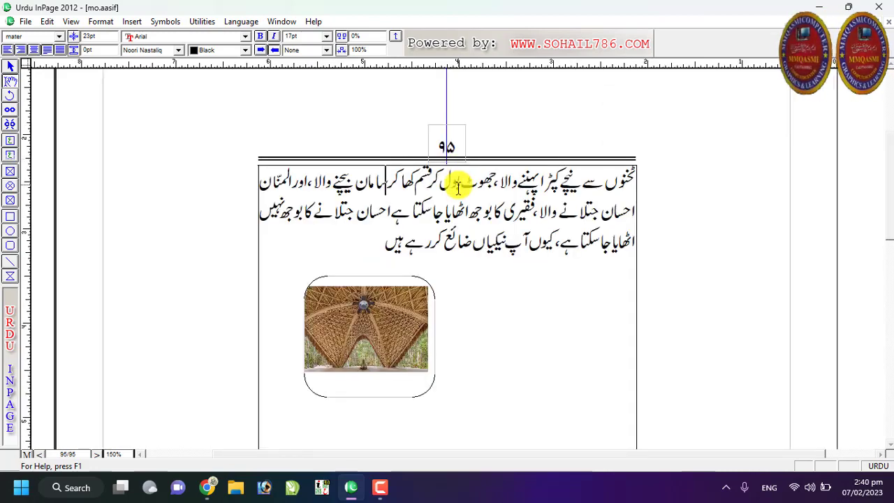
# Set the Right Button zoom percentage to 200% in the Application Preferences and apply it
pyautogui.click(9, 299)
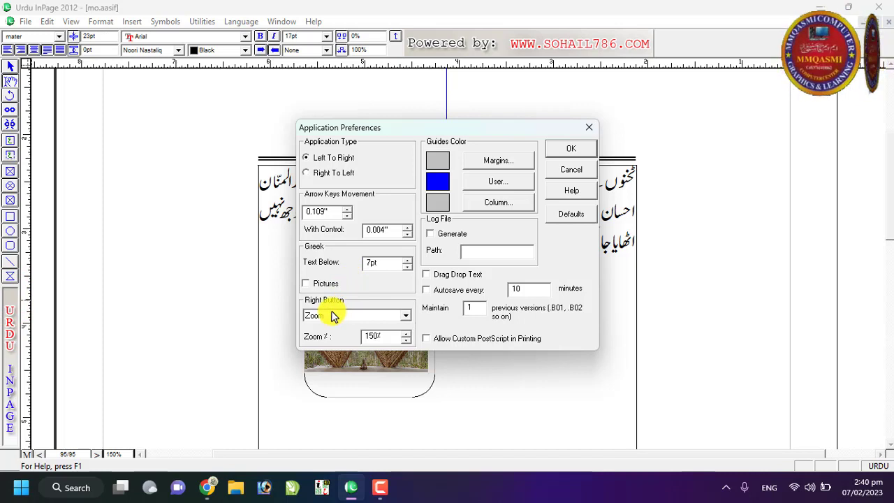
pyautogui.click(591, 129)
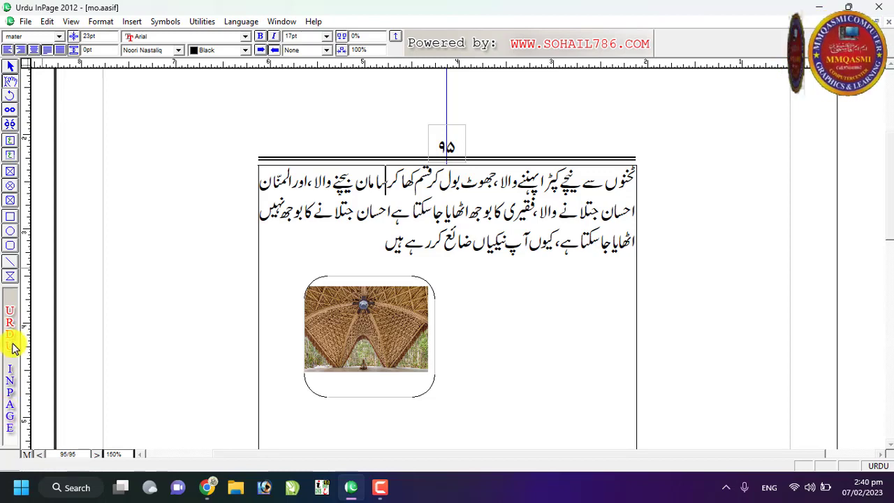
pyautogui.doubleClick(10, 300)
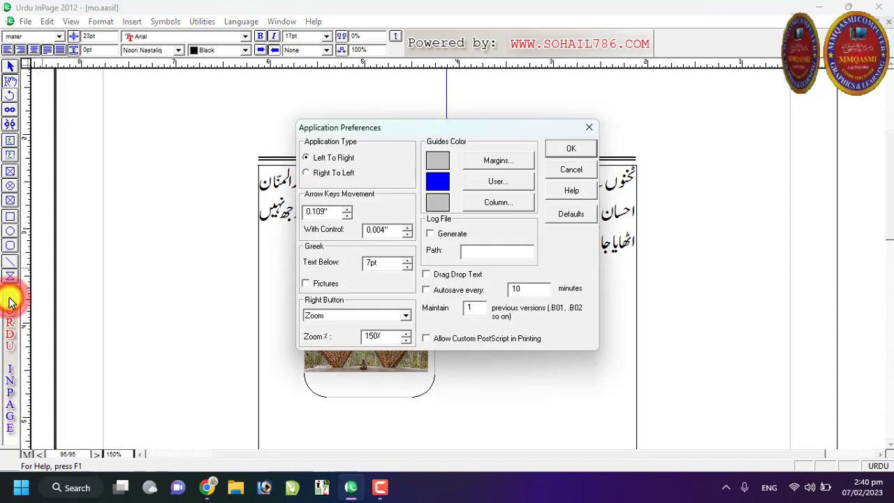
pyautogui.click(320, 317)
pyautogui.click(321, 316)
pyautogui.click(320, 317)
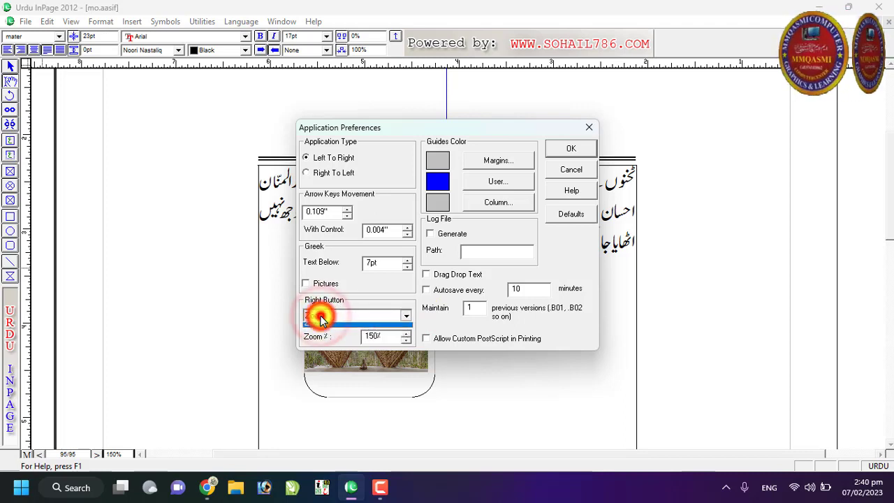
pyautogui.click(320, 337)
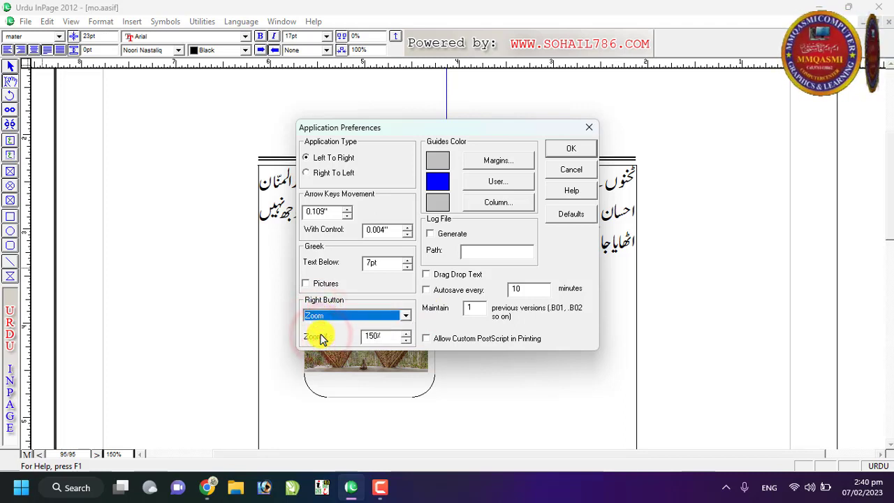
pyautogui.doubleClick(379, 336)
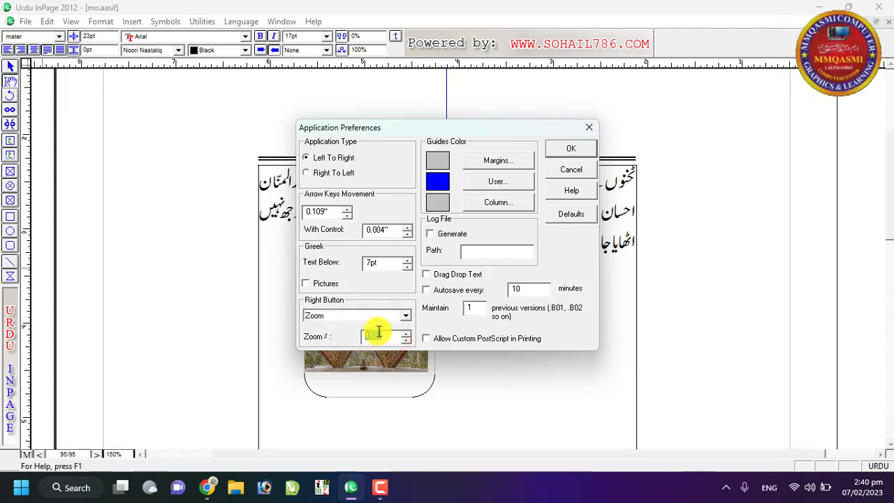
pyautogui.write('200')
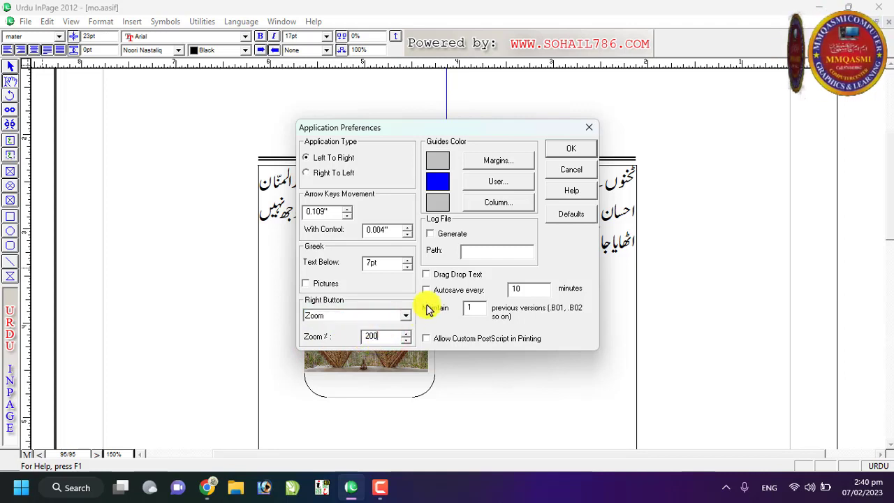
pyautogui.click(566, 144)
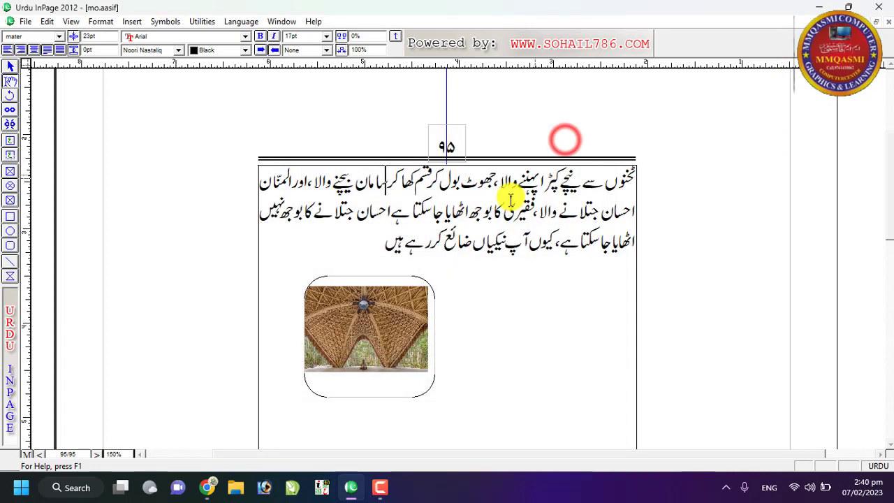
# Test the right-button zoom on the paragraph, switching between the whole-page view and the 200% view
pyautogui.rightClick(455, 192)
pyautogui.keyDown('ctrl'); pyautogui.rightClick(455, 190); pyautogui.keyUp('ctrl')
pyautogui.rightClick(464, 150)
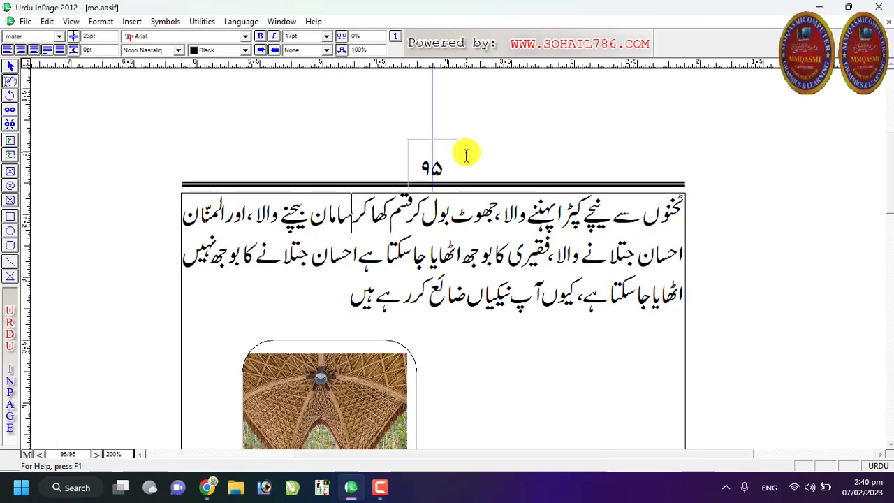
pyautogui.keyDown('ctrl'); pyautogui.rightClick(459, 206); pyautogui.keyUp('ctrl')
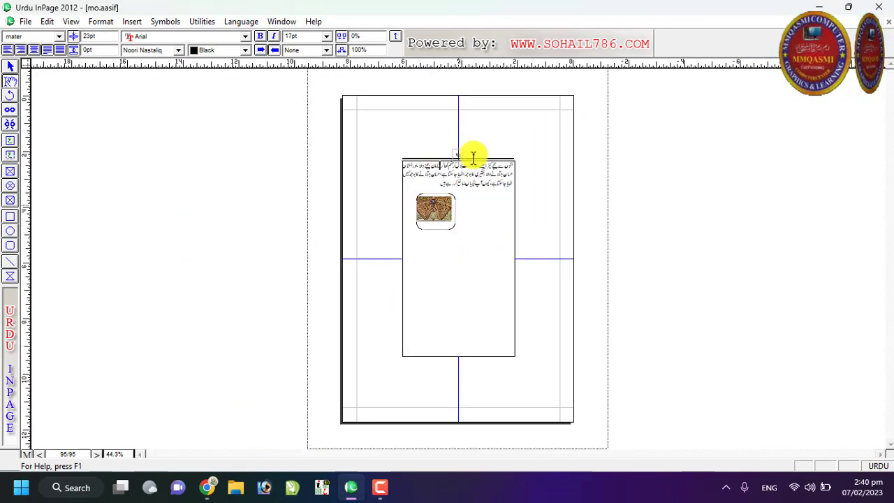
pyautogui.rightClick(473, 155)
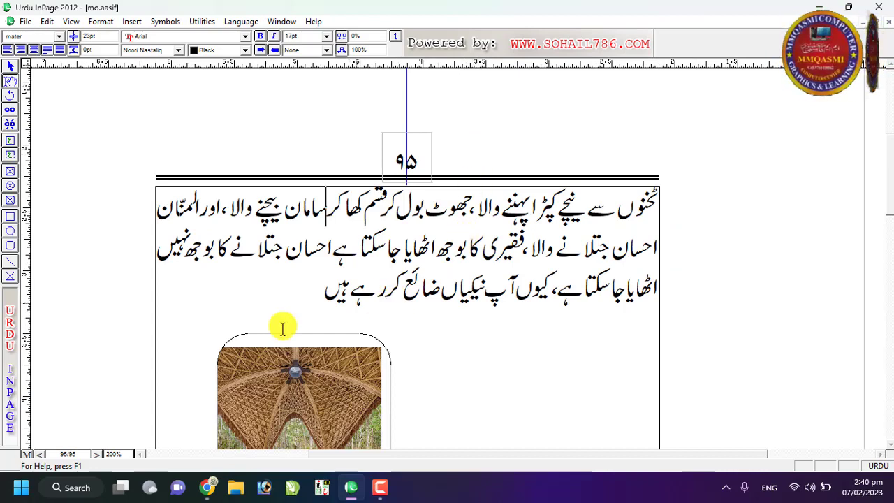
# Enable Drag Drop Text in the Application Preferences and apply it
pyautogui.click(10, 296)
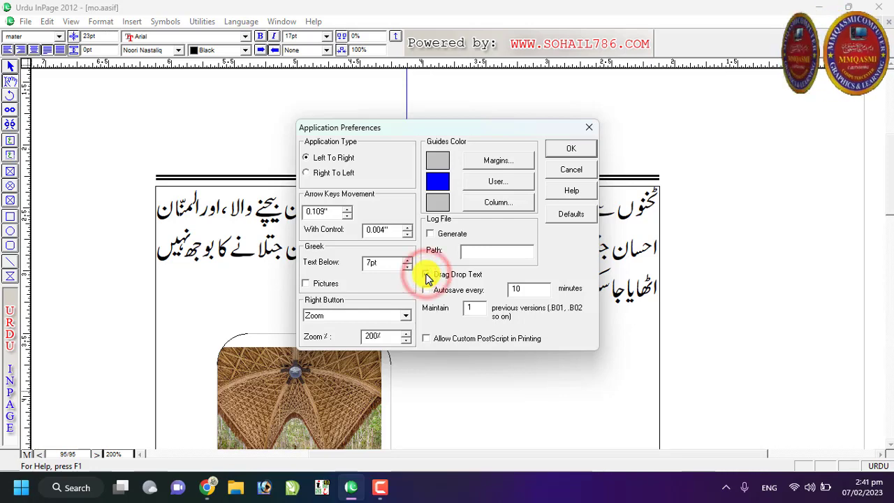
pyautogui.click(427, 275)
pyautogui.click(567, 151)
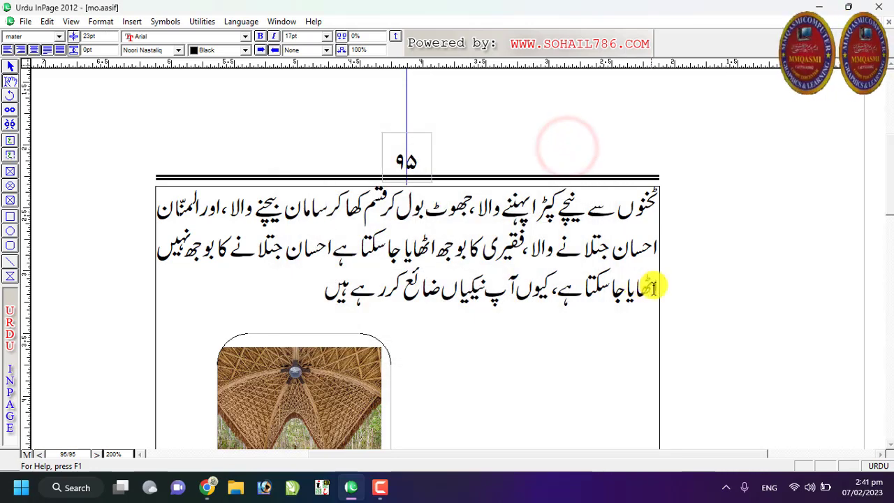
# Move the phrase "اٹھایا جا سکتا ہے" from the start of the third line to the paragraph's end, and remove and paste it back there
pyautogui.moveTo(658, 281); pyautogui.dragTo(286, 291)
pyautogui.hotkey('ctrl', 'c')
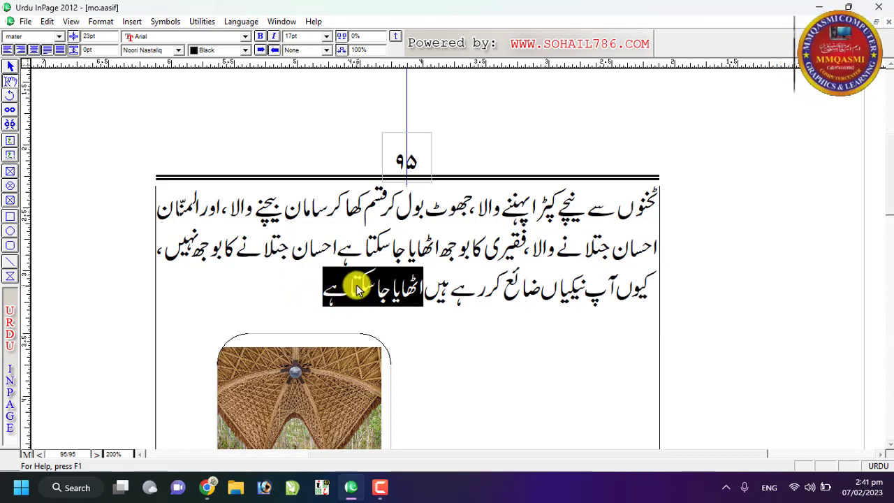
pyautogui.press('Delete')
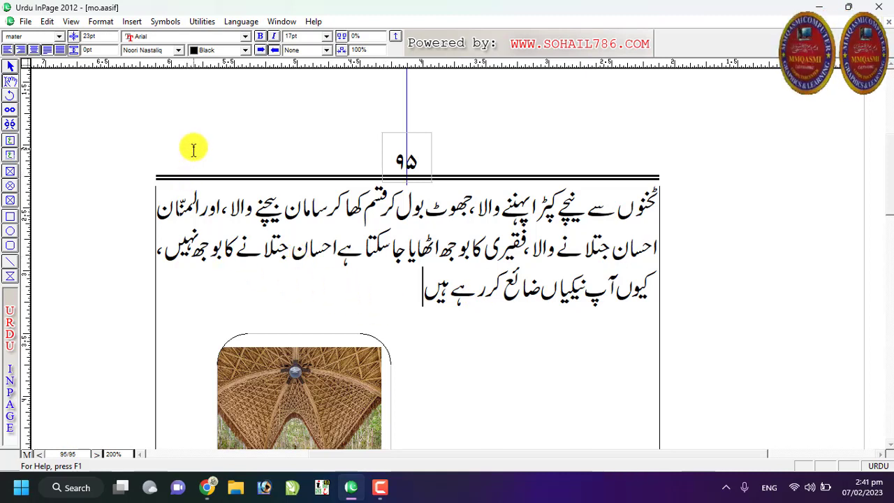
pyautogui.hotkey('ctrl', 'v')
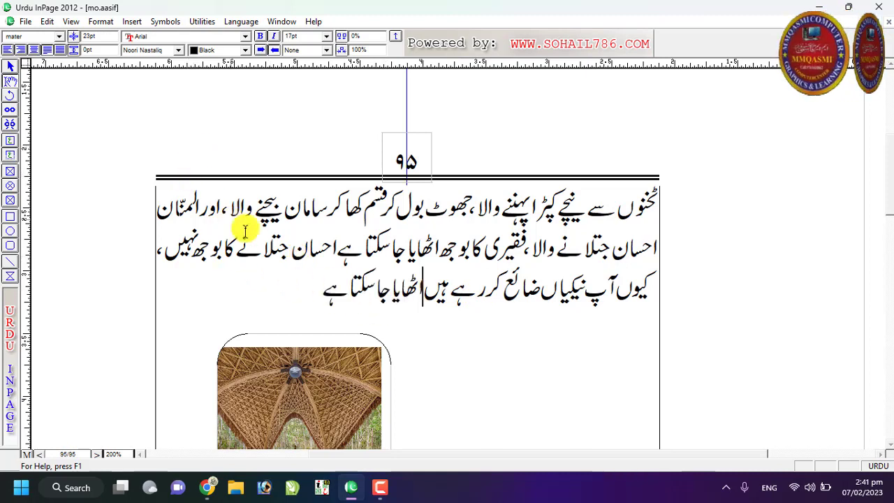
# Move the phrase "اٹھایا جا سکتا ہے" from the paragraph's end back to the start of the third line and deselect it
pyautogui.moveTo(322, 287); pyautogui.dragTo(656, 293)
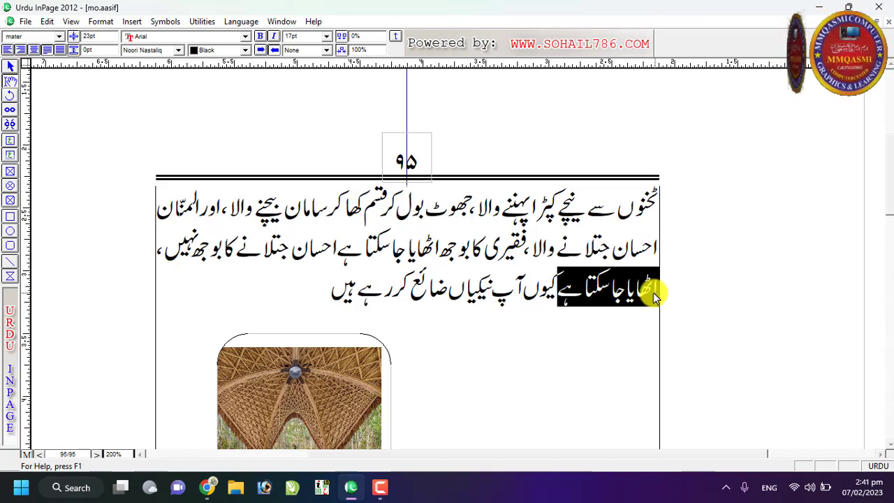
pyautogui.click(302, 294)
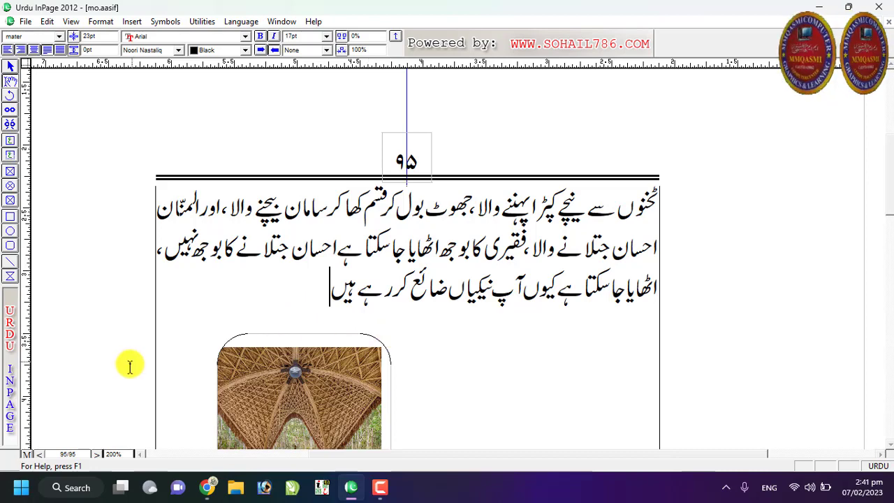
# Disable Drag Drop Text and enable Autosave in the Application Preferences, closing the dialog without applying the changes
pyautogui.doubleClick(9, 302)
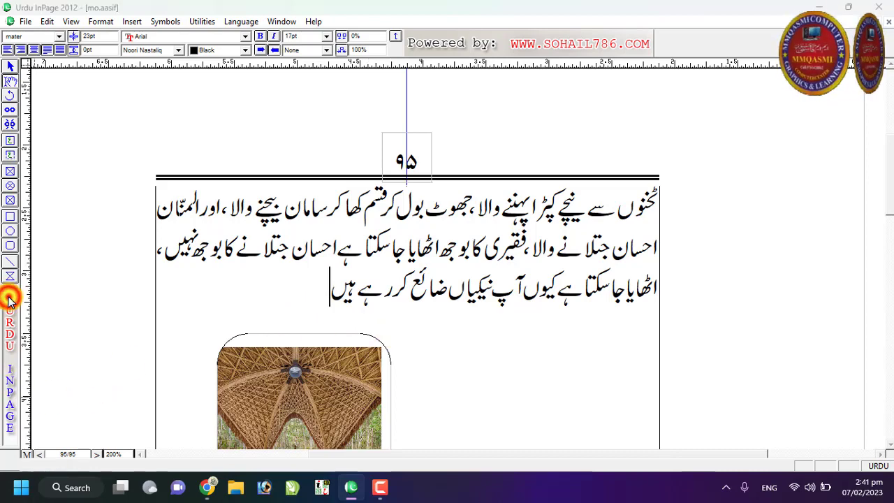
pyautogui.click(427, 275)
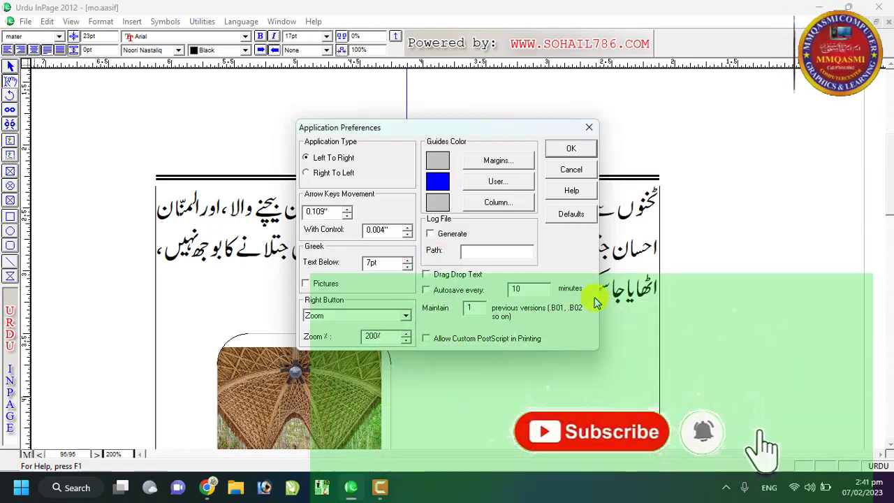
pyautogui.click(427, 290)
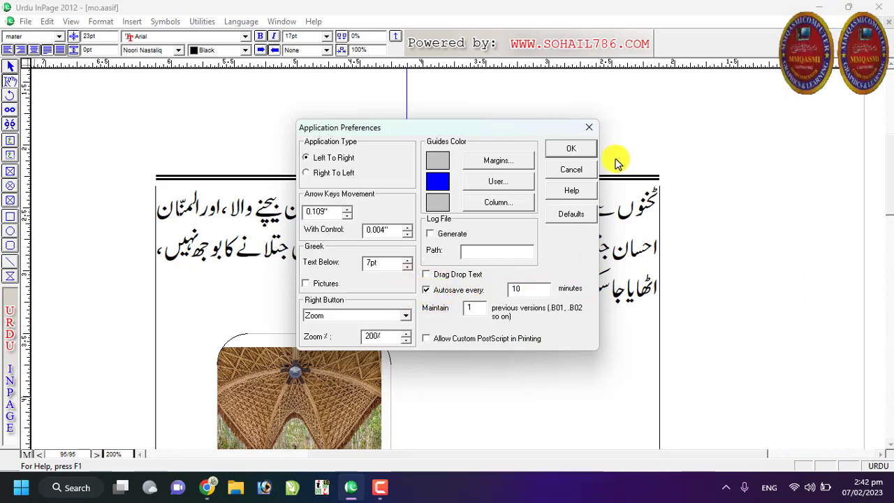
pyautogui.moveTo(535, 127); pyautogui.dragTo(488, 126)
pyautogui.click(543, 126)
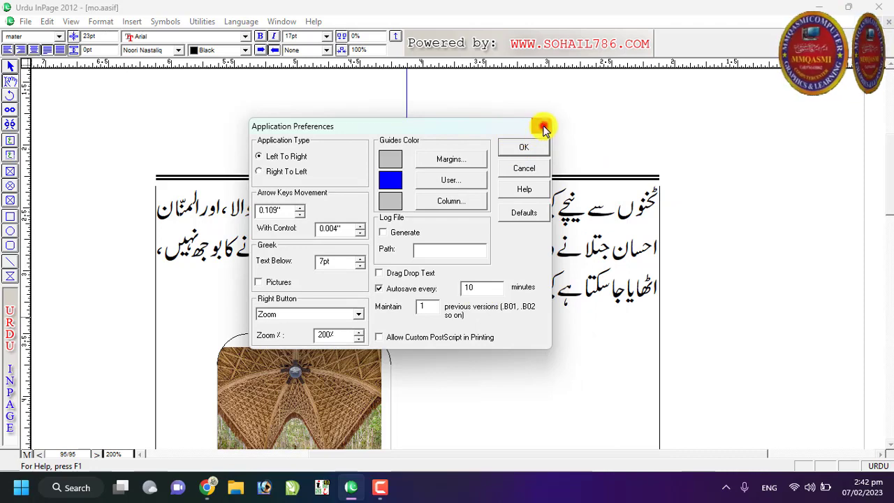
pyautogui.click(383, 300)
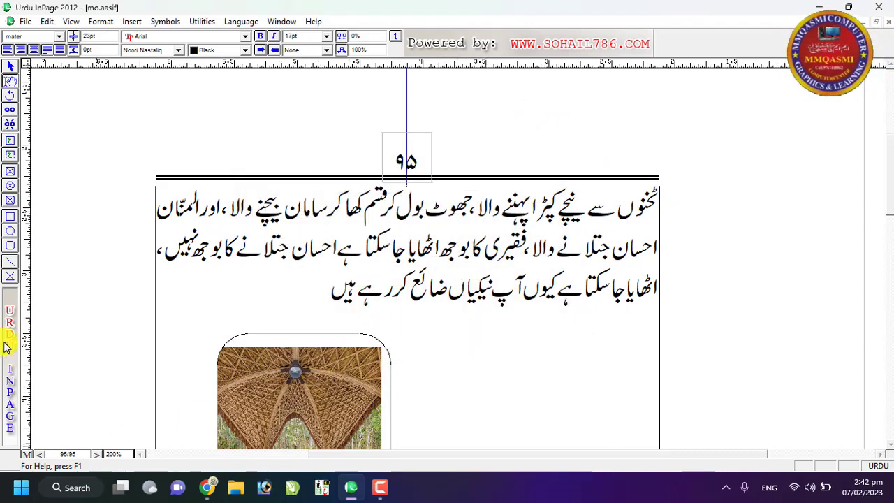
# Disable Drag Drop Text in the Application Preferences and apply the change
pyautogui.click(13, 298)
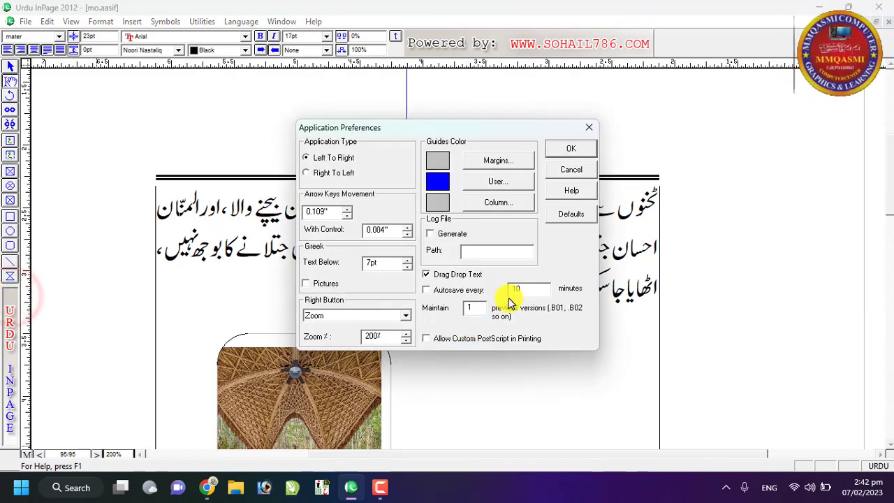
pyautogui.click(529, 287)
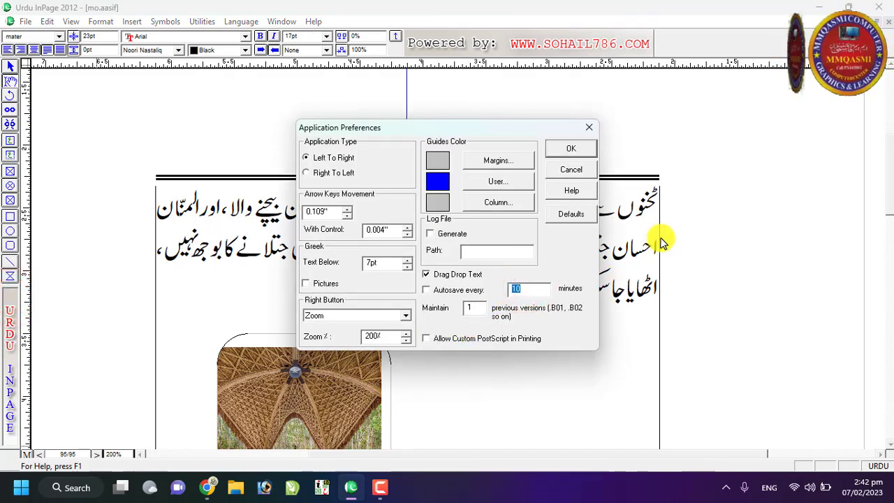
pyautogui.click(520, 289)
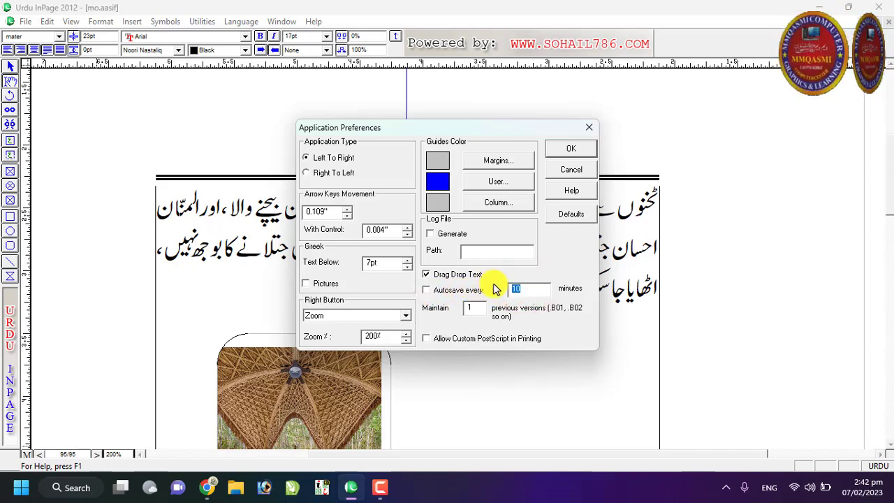
pyautogui.click(427, 287)
pyautogui.click(426, 275)
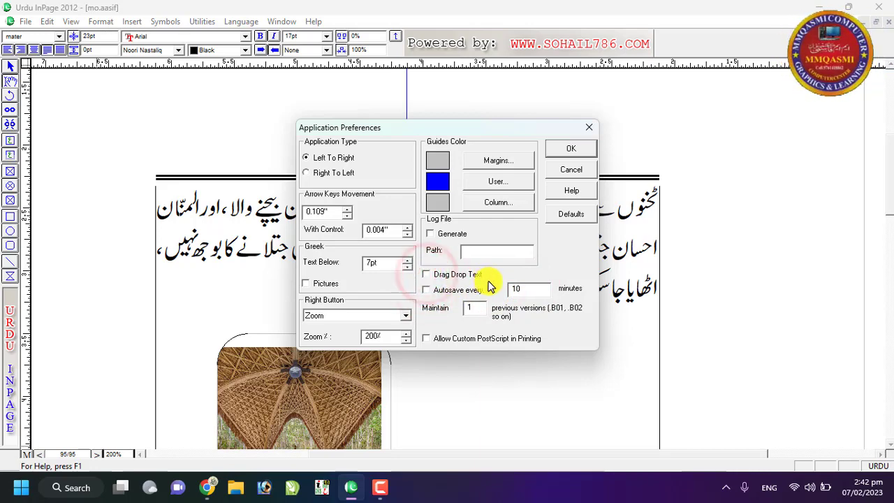
pyautogui.click(561, 147)
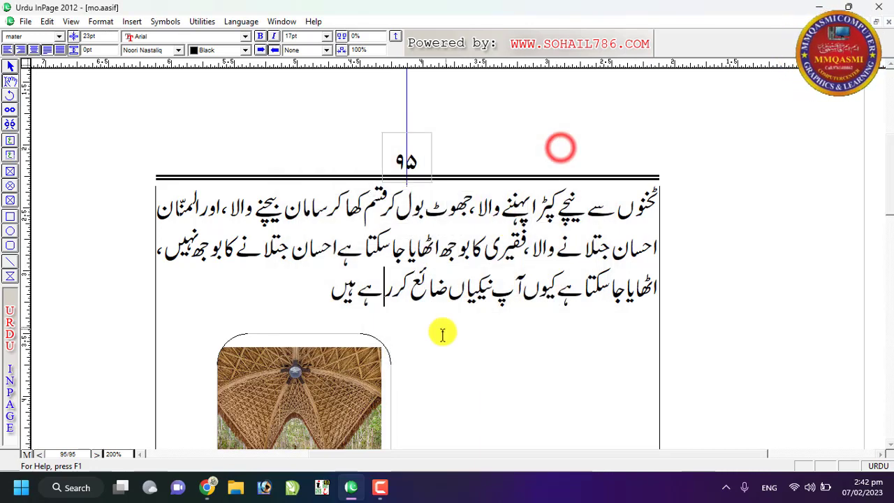
# Select the three-line paragraph on page 95, try selecting the closing lines of page 94, and clear the selection
pyautogui.moveTo(316, 292); pyautogui.dragTo(667, 200)
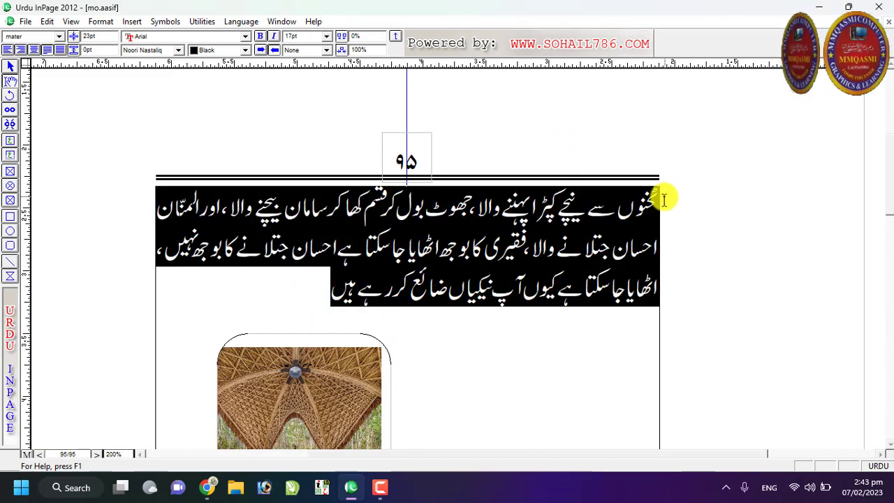
pyautogui.press('pageup')
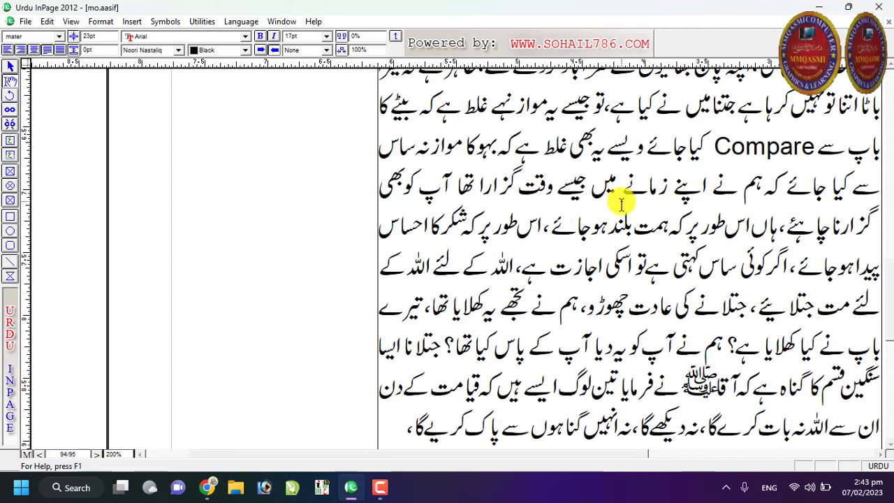
pyautogui.moveTo(399, 418); pyautogui.dragTo(875, 186)
pyautogui.click(419, 316)
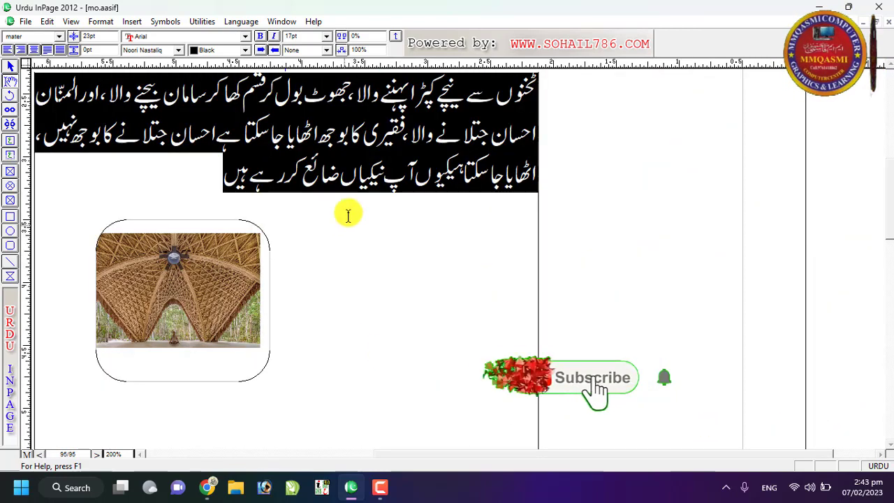
pyautogui.click(361, 176)
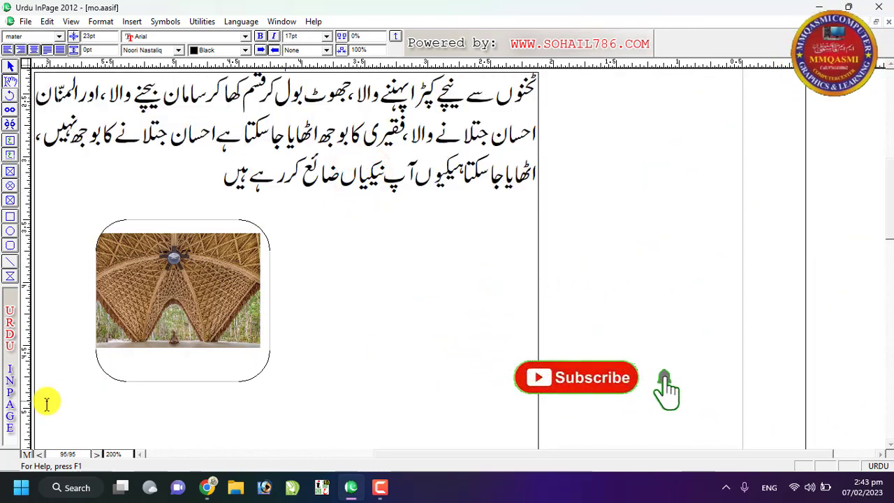
# Open and close the Application Preferences, then show all of page 95 and return to 200% zoom
pyautogui.hotkey('ctrl', 'alt', 'shift', 'y')
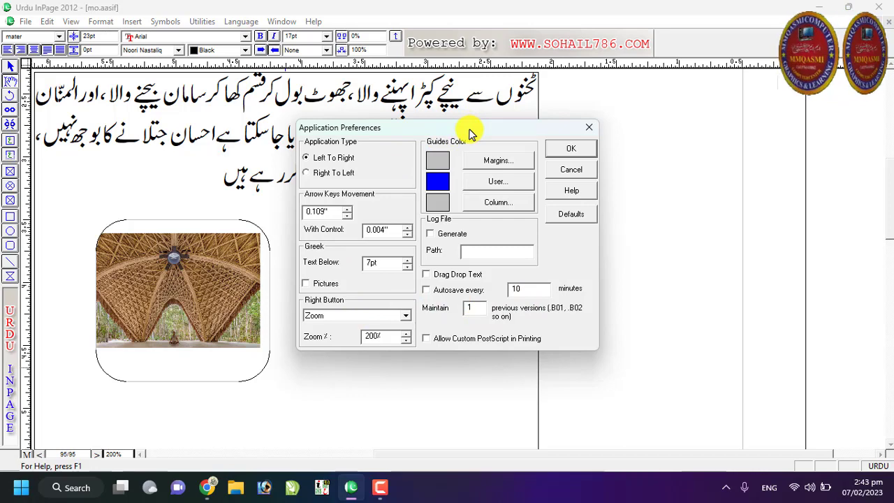
pyautogui.click(589, 126)
pyautogui.hotkey('ctrl', '0')
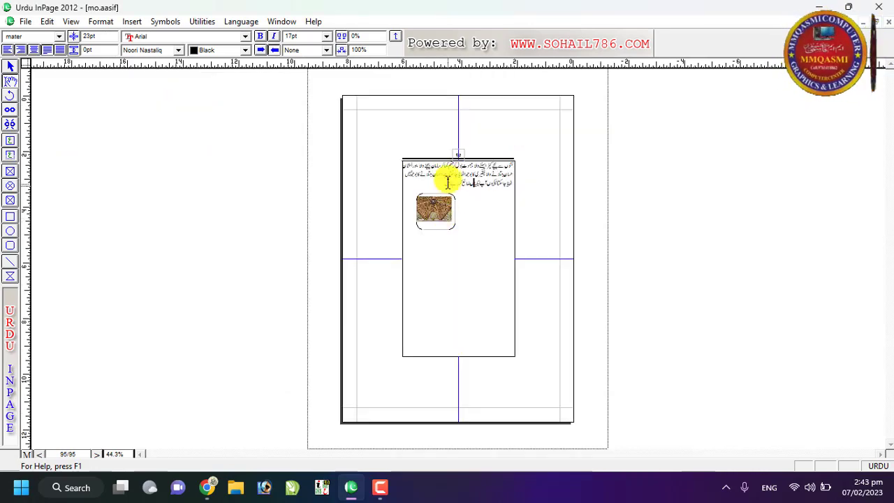
pyautogui.hotkey('ctrl', '2')
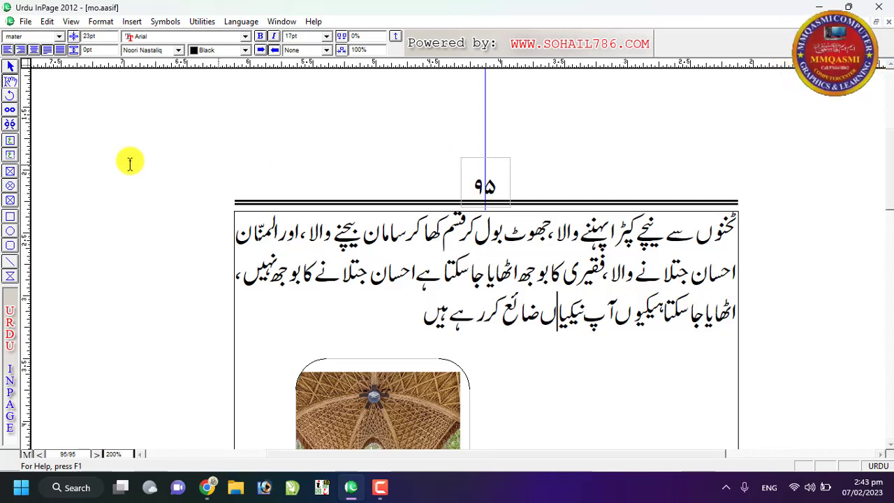
# Review the Right Button options in the Application Preferences, keep Zoom selected, and close the dialog
pyautogui.click(47, 20)
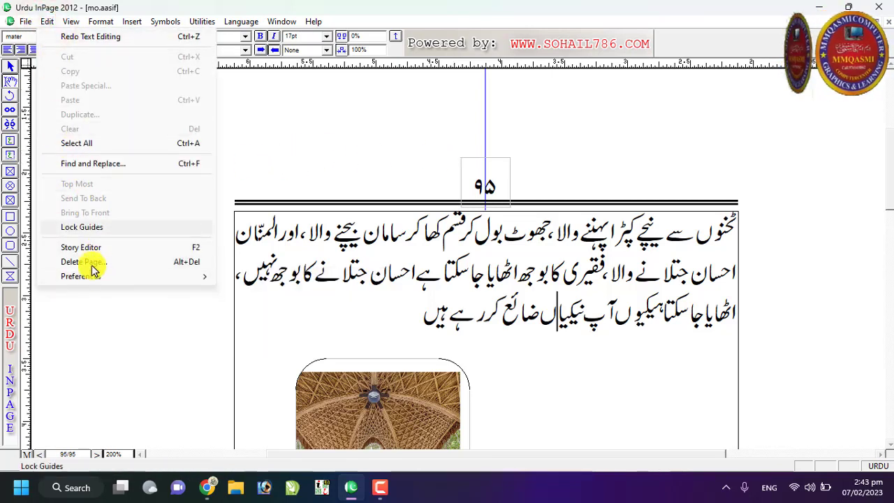
pyautogui.moveTo(204, 278)
pyautogui.click(255, 276)
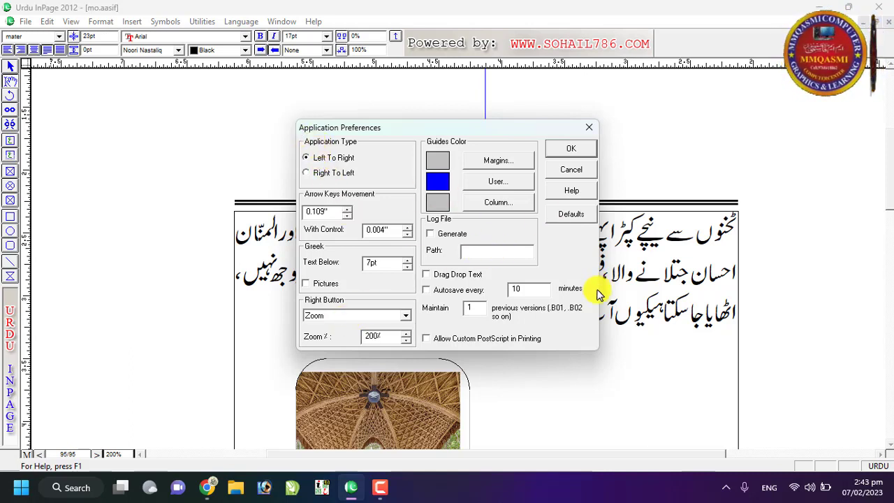
pyautogui.click(327, 315)
pyautogui.click(328, 313)
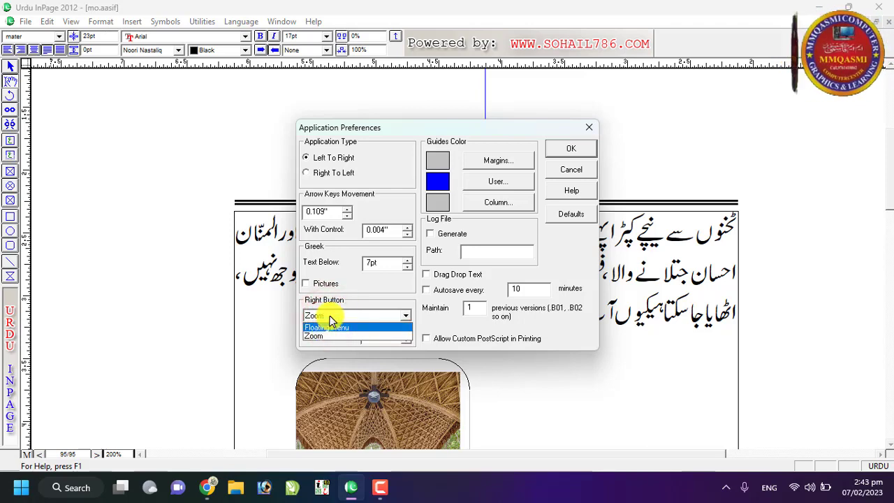
pyautogui.click(331, 316)
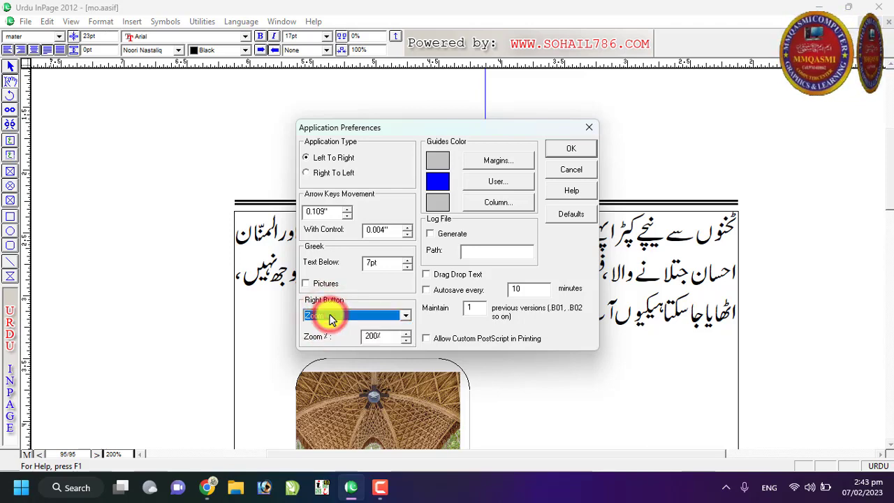
pyautogui.click(589, 128)
# Test the Right Button zoom by switching page 95 repeatedly between the full-page view and 200%
pyautogui.rightClick(525, 251)
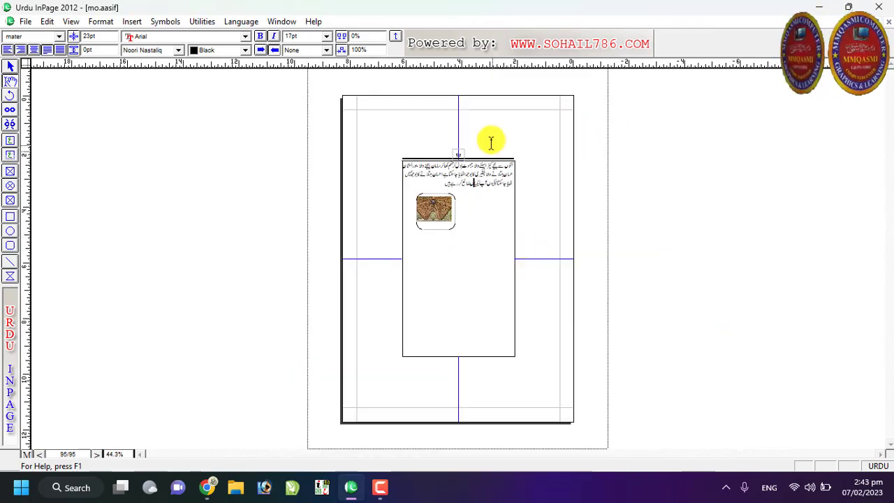
pyautogui.rightClick(489, 140)
pyautogui.rightClick(423, 186)
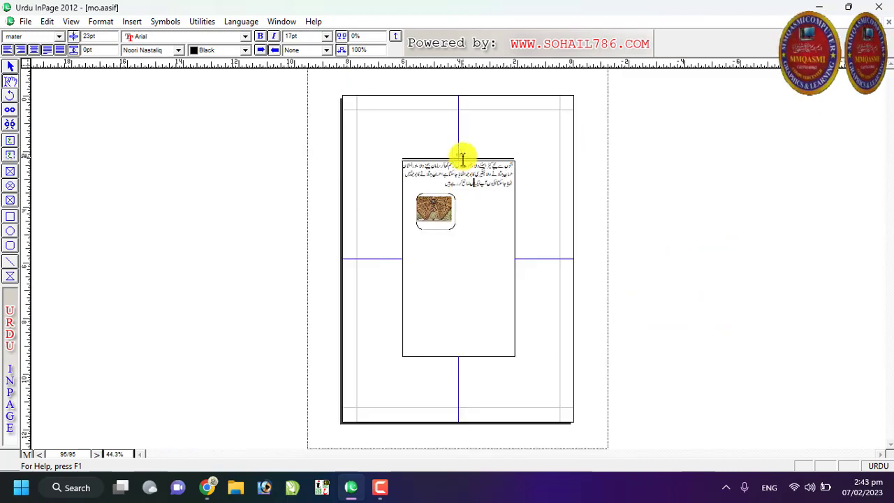
pyautogui.rightClick(462, 156)
pyautogui.rightClick(463, 159)
pyautogui.rightClick(463, 160)
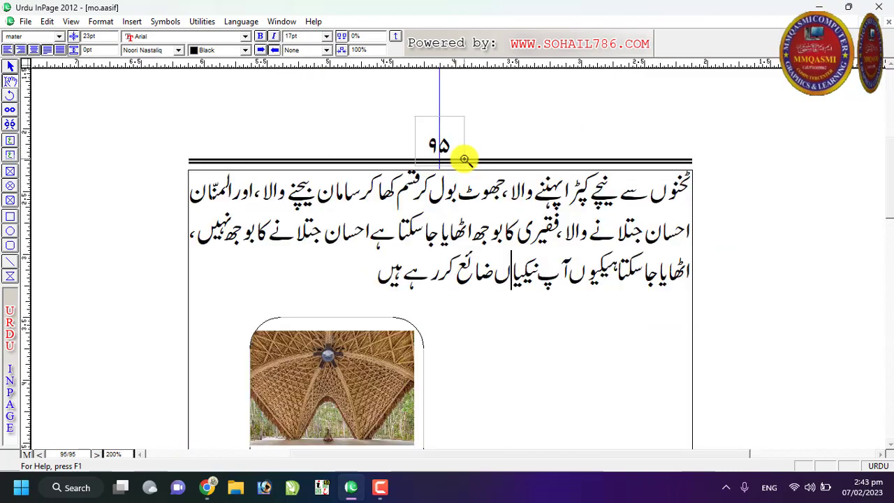